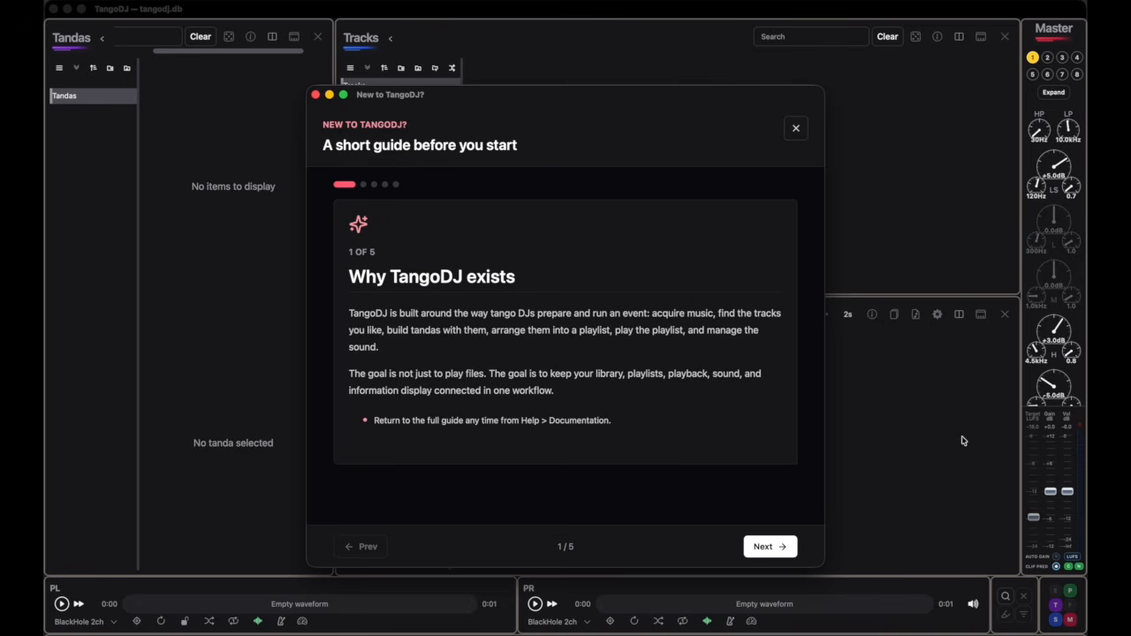
Read through the five-page introductory guide to the recommended next steps on its last page.
click(780, 546)
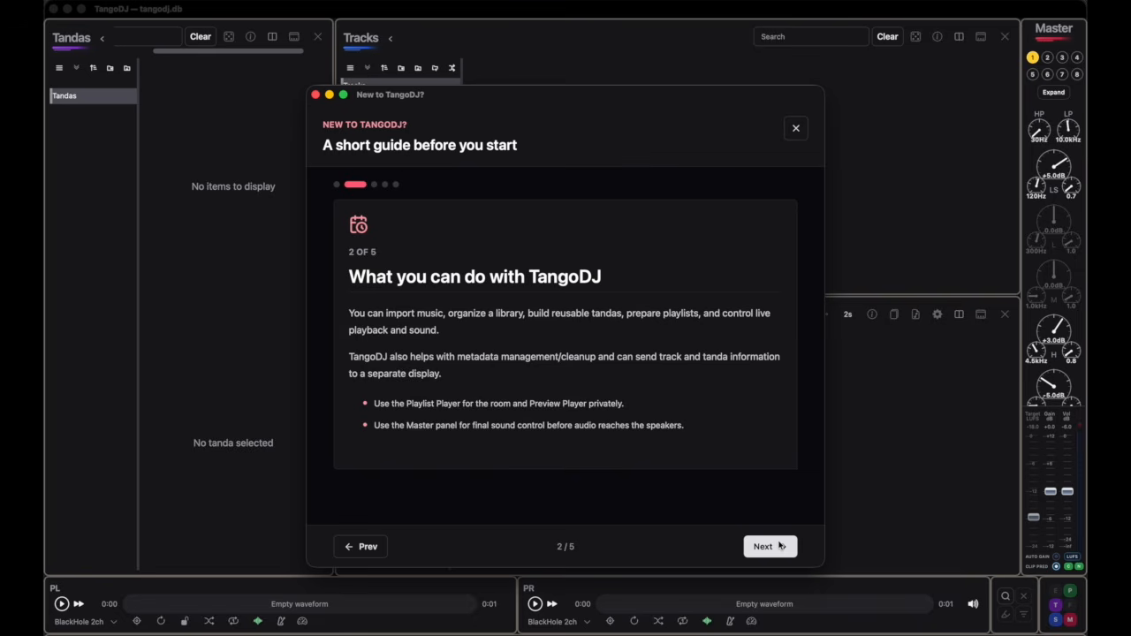
click(781, 546)
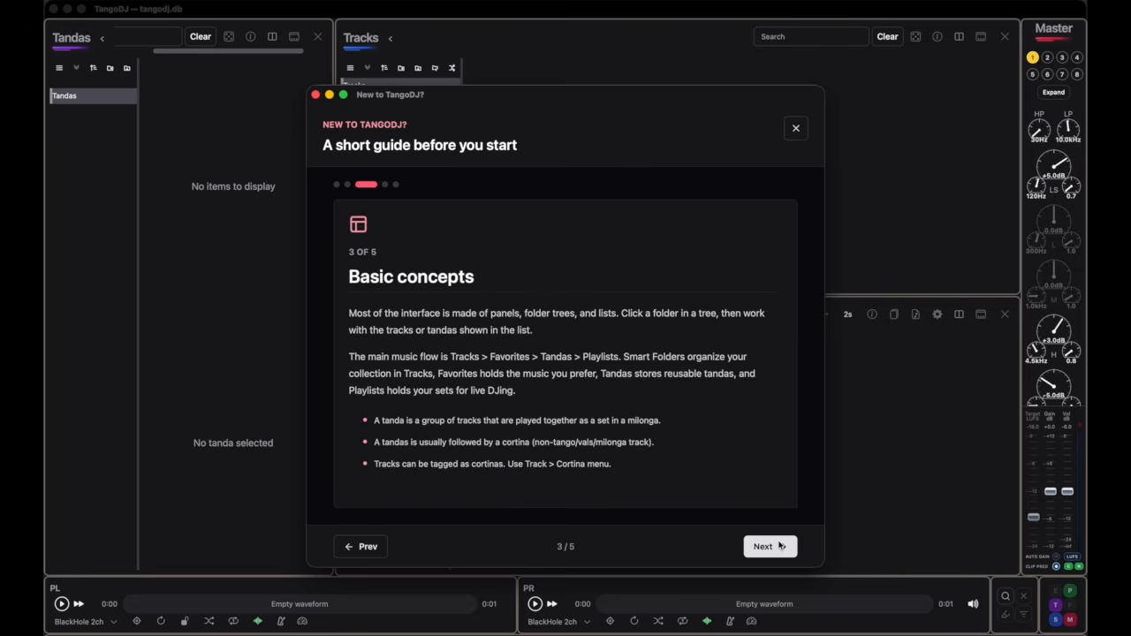
click(781, 546)
click(780, 546)
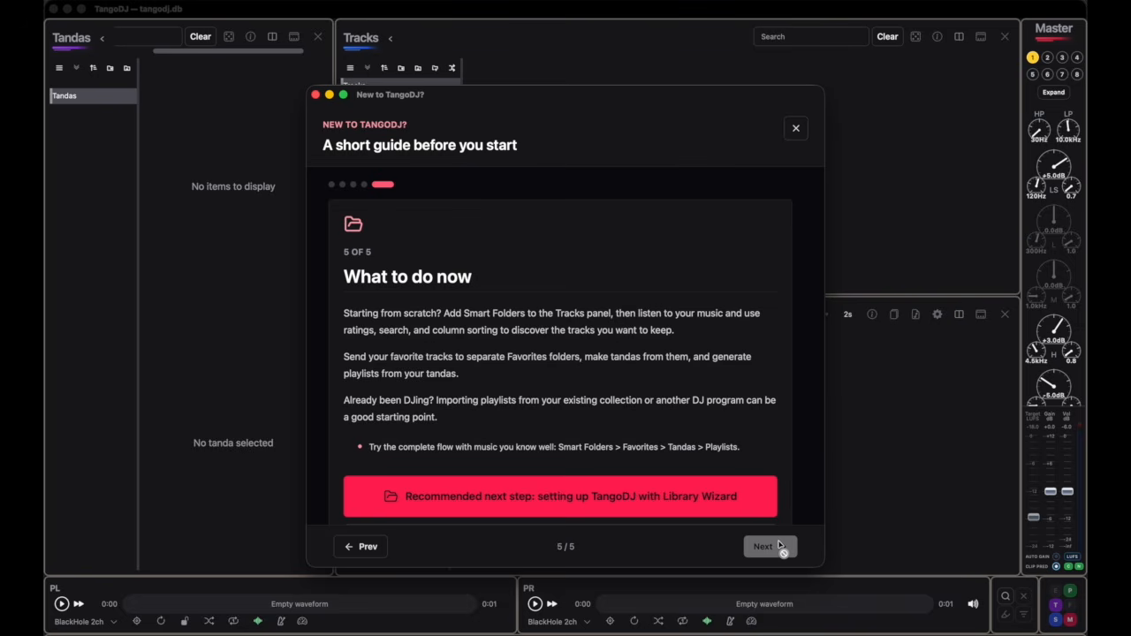
scroll(761, 402, down, 3)
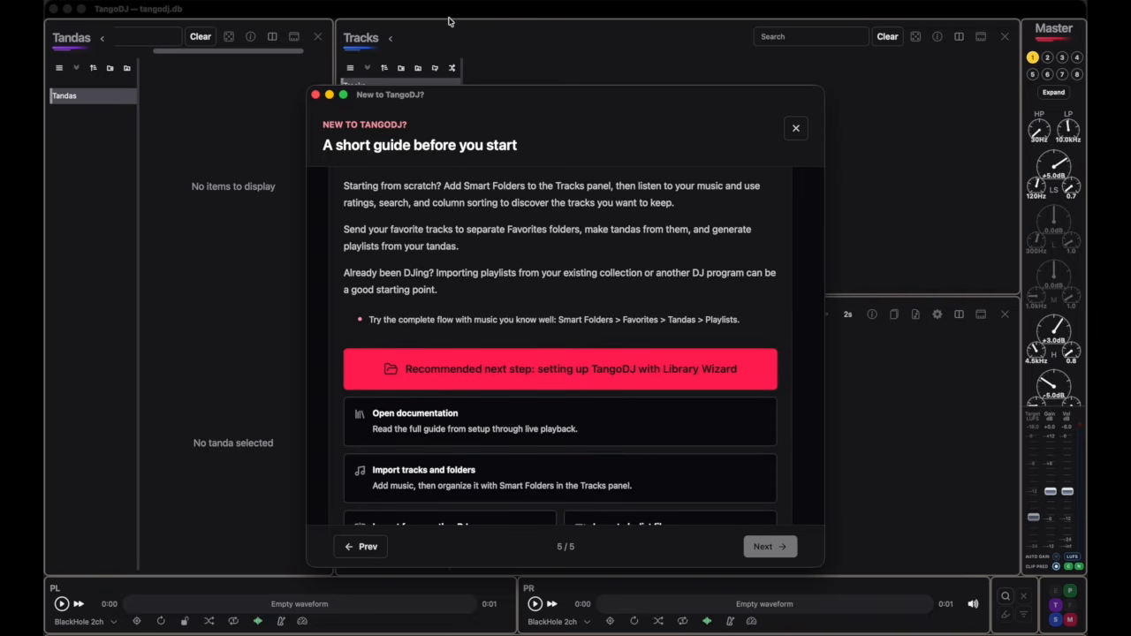
Open the TangoDJ documentation and look over its chapter overview.
click(411, 1)
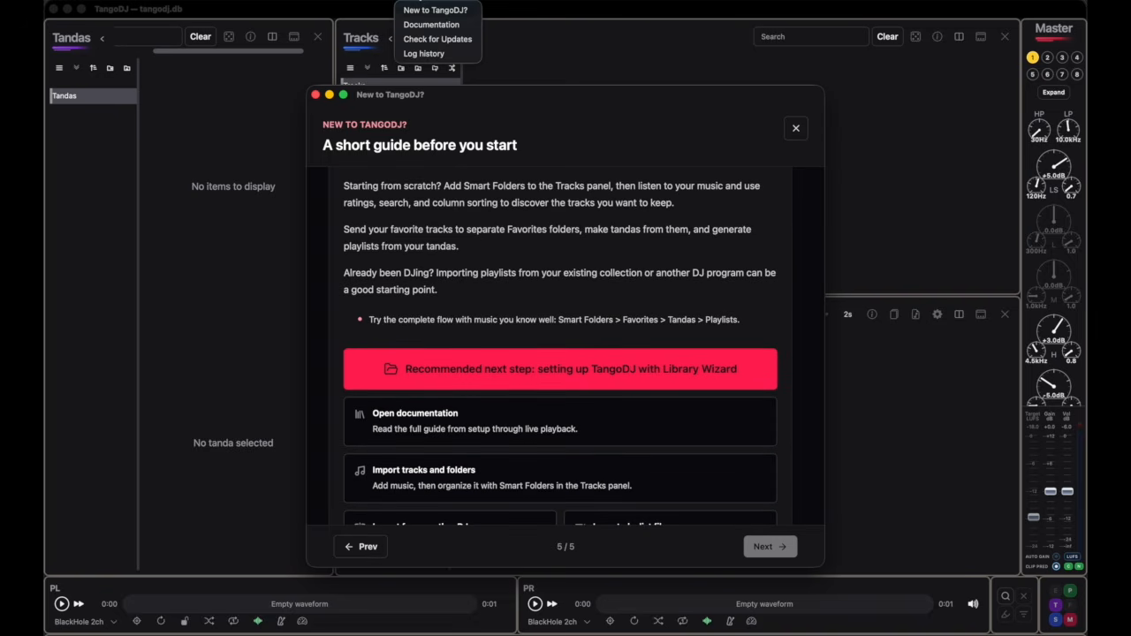
click(421, 25)
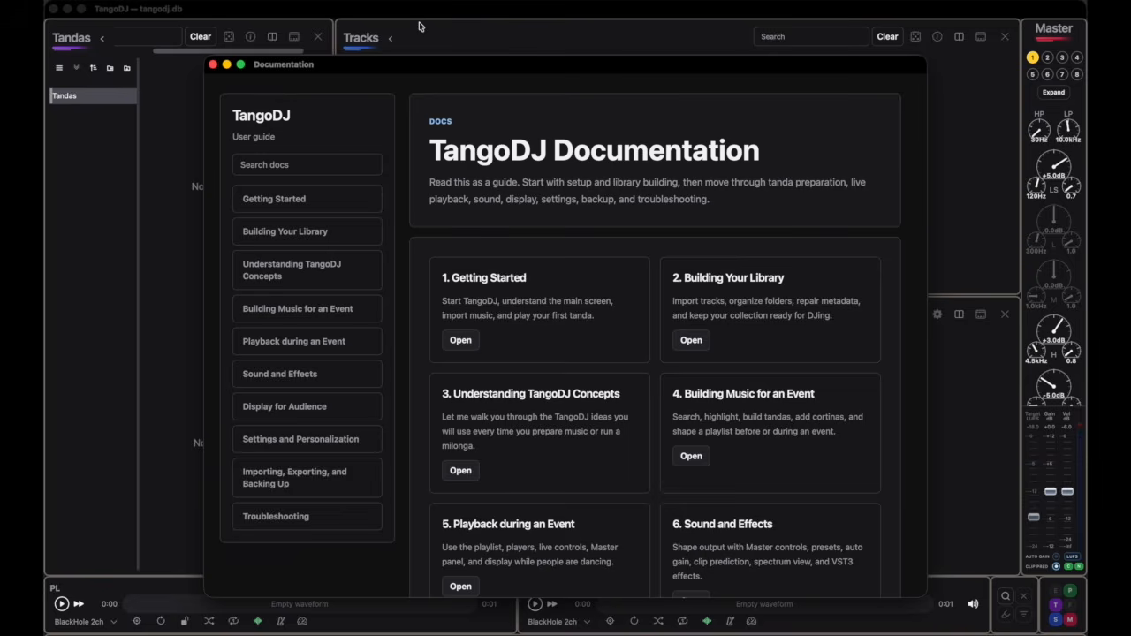
scroll(619, 320, down, 3)
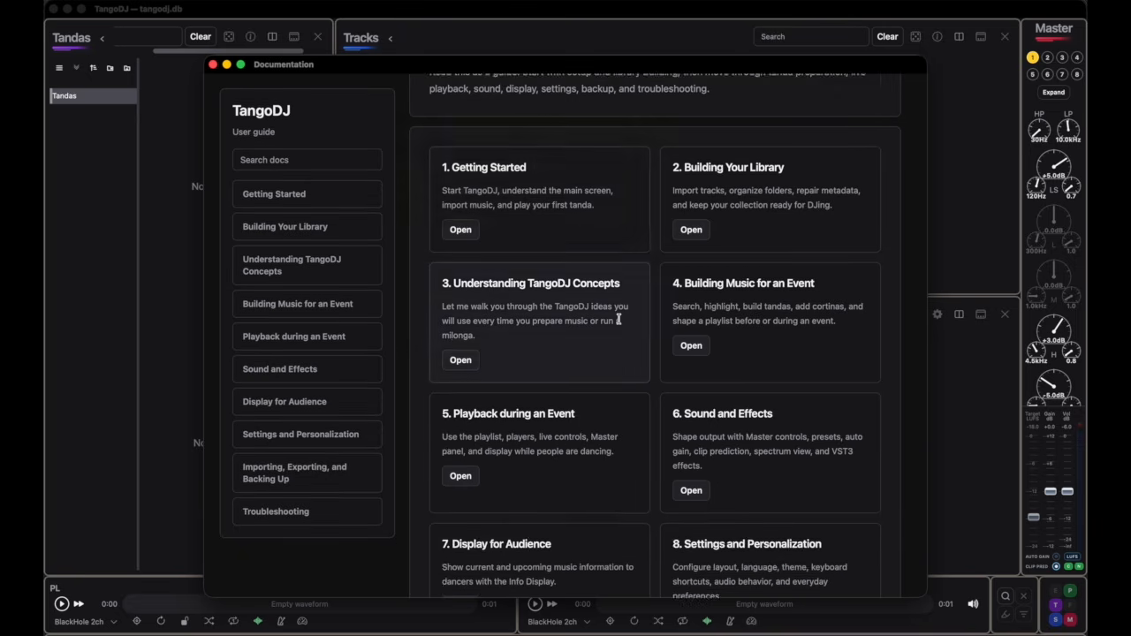
scroll(619, 320, down, 2)
scroll(618, 323, down, 3)
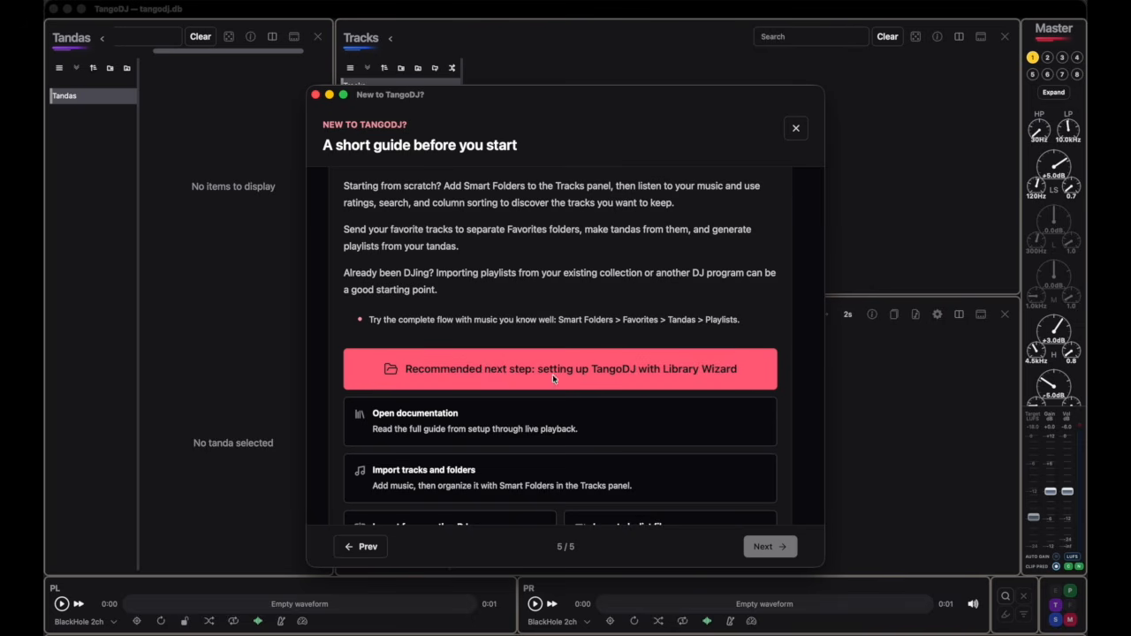
Start the Library Wizard from the guide's recommended next step and tile its window to half of the screen.
click(632, 378)
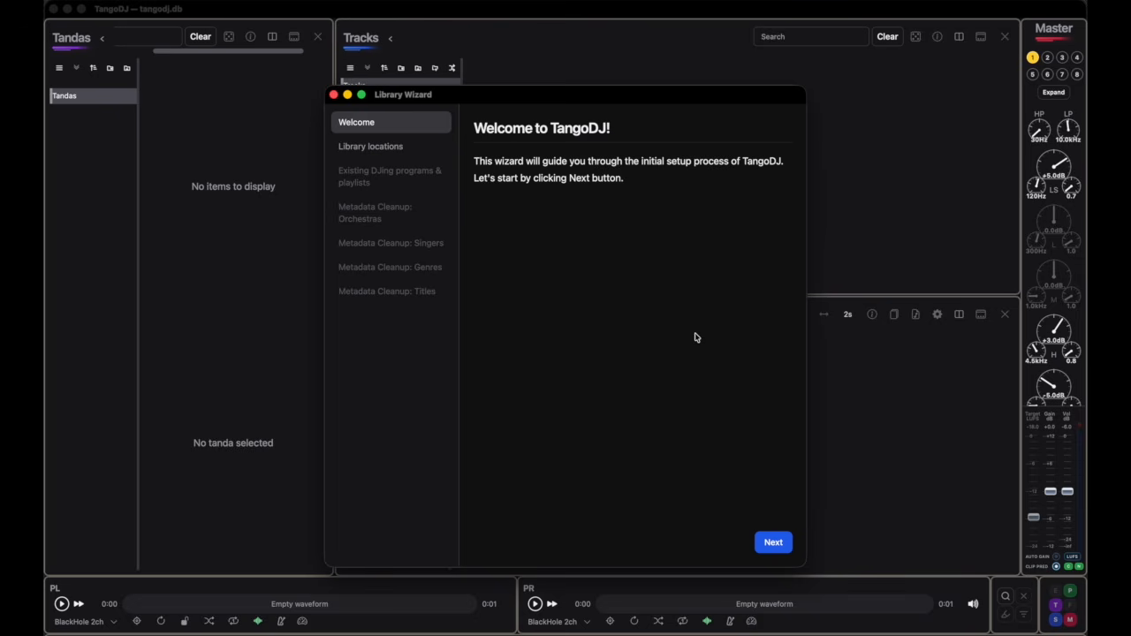
key(ctrl+alt+Left)
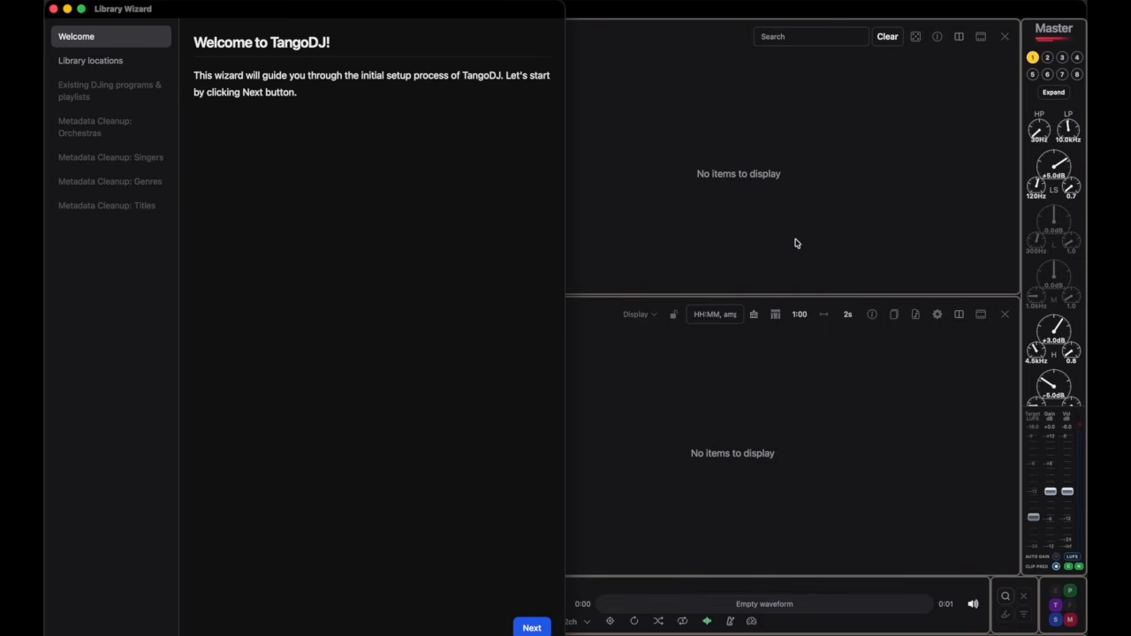
key(Escape)
Close the Tandas and Playlists panels and collapse the folder tree of the Tracks panel.
click(318, 36)
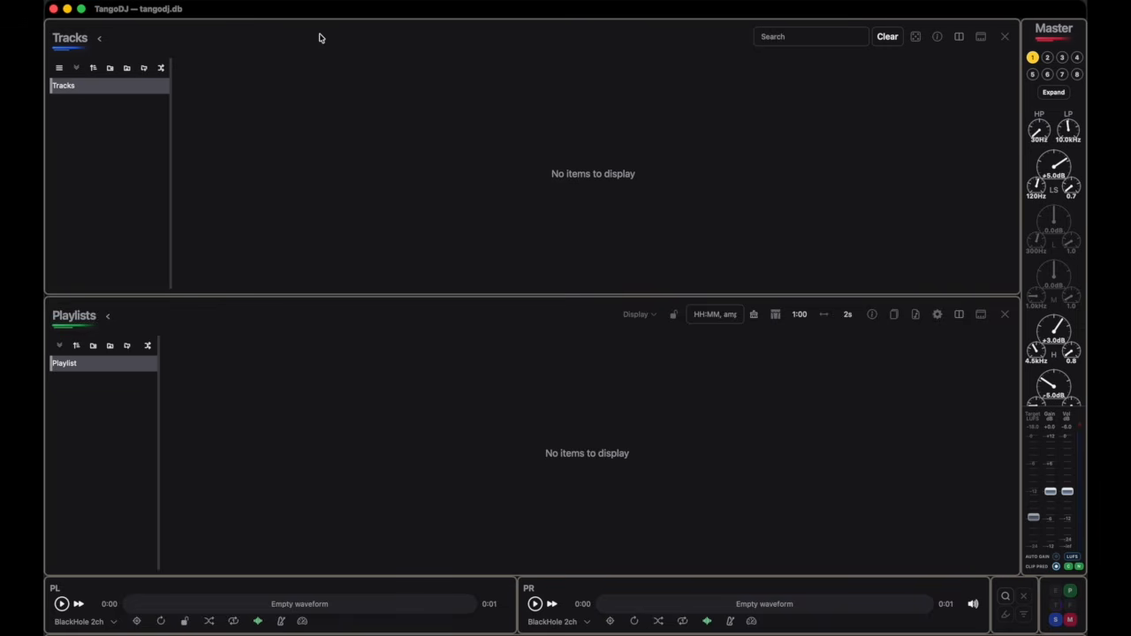
click(1003, 316)
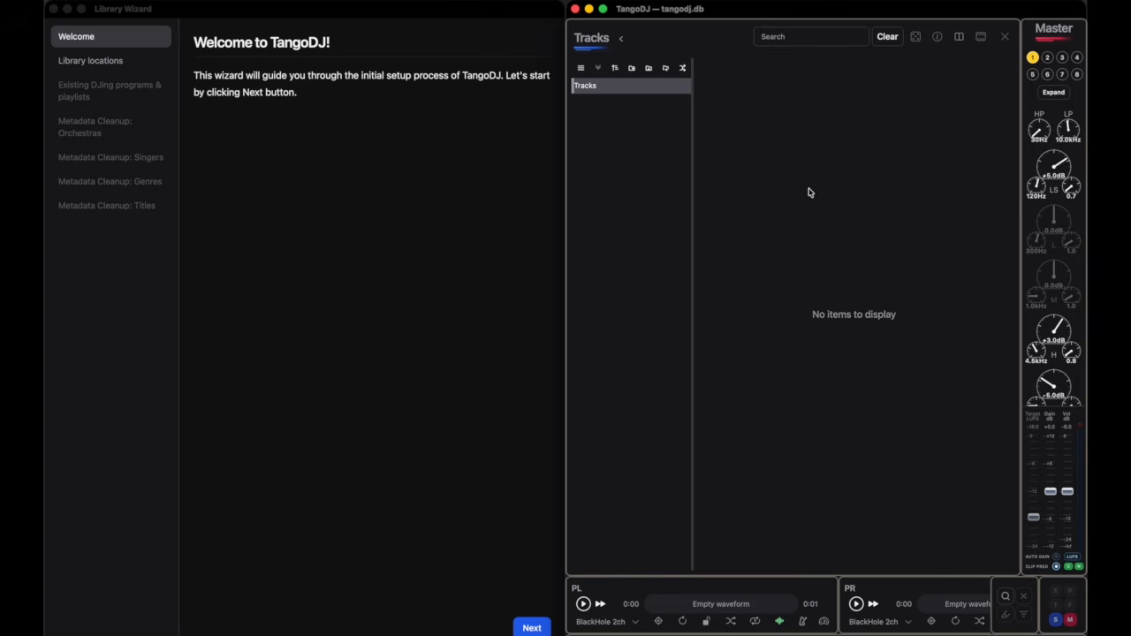
click(623, 39)
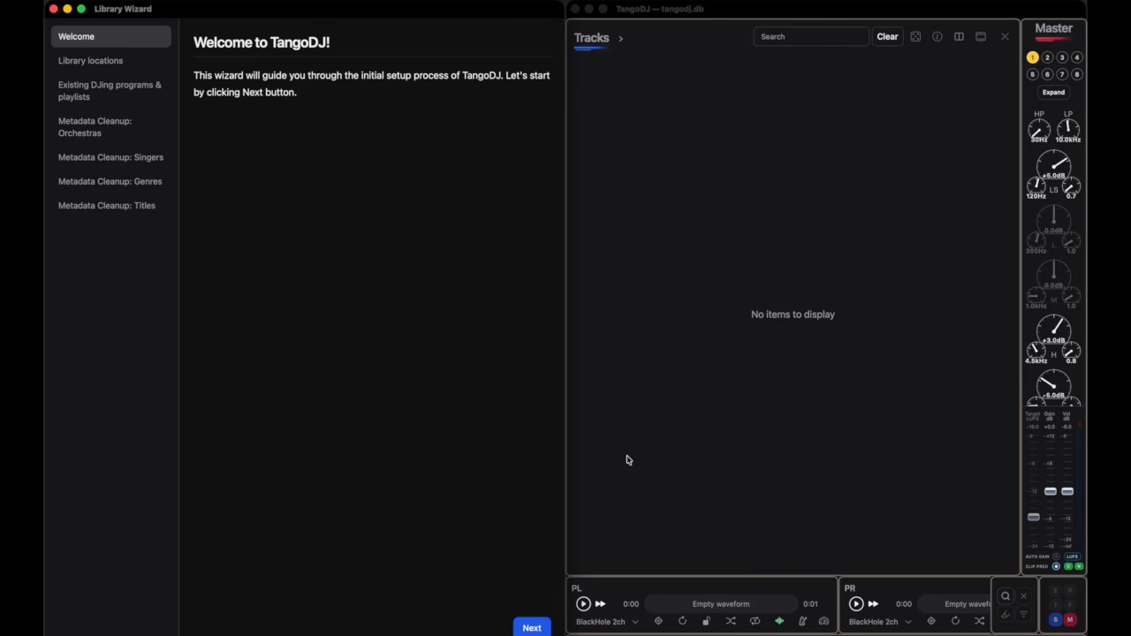
Add the MUSIC folder on ExtremeSSD as a library location and continue to the existing DJing programs page.
click(532, 627)
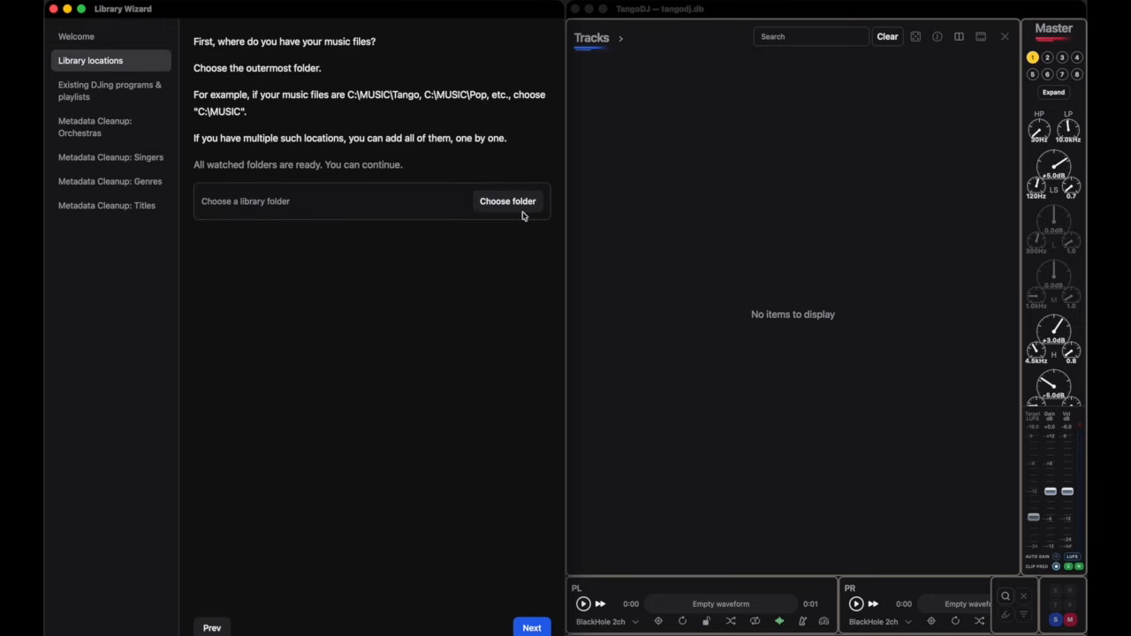
click(521, 208)
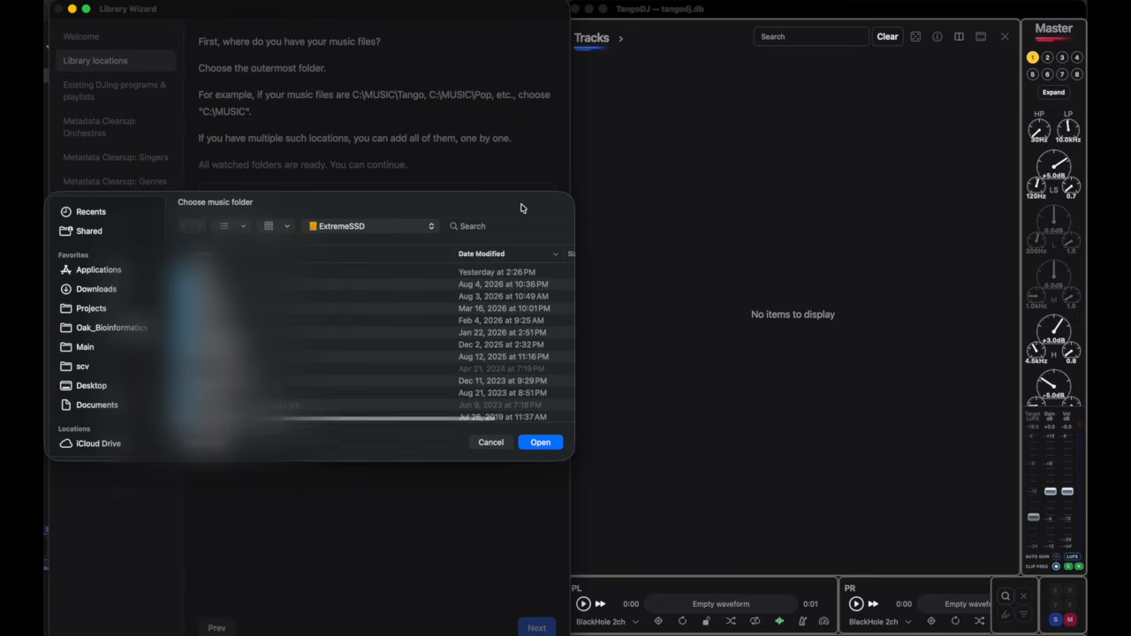
click(307, 298)
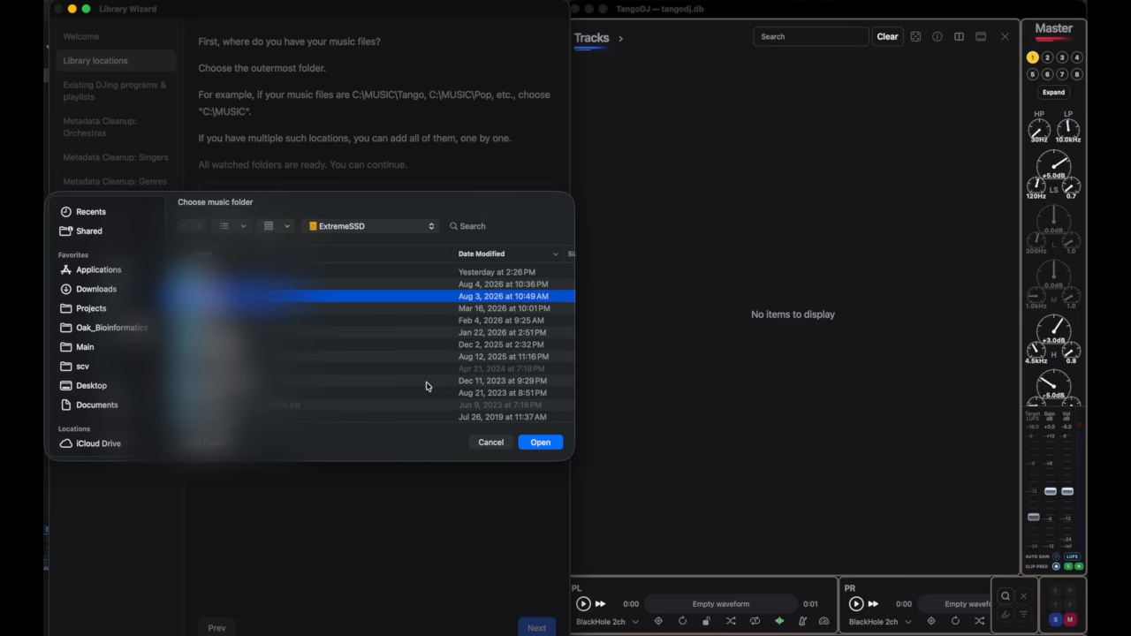
click(539, 443)
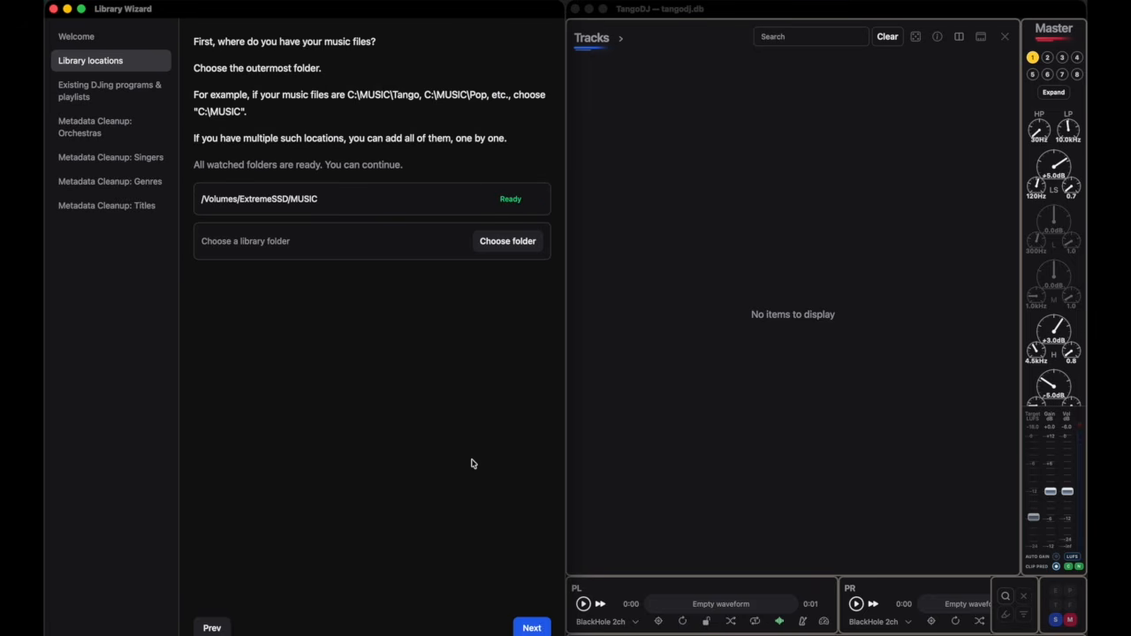
click(531, 629)
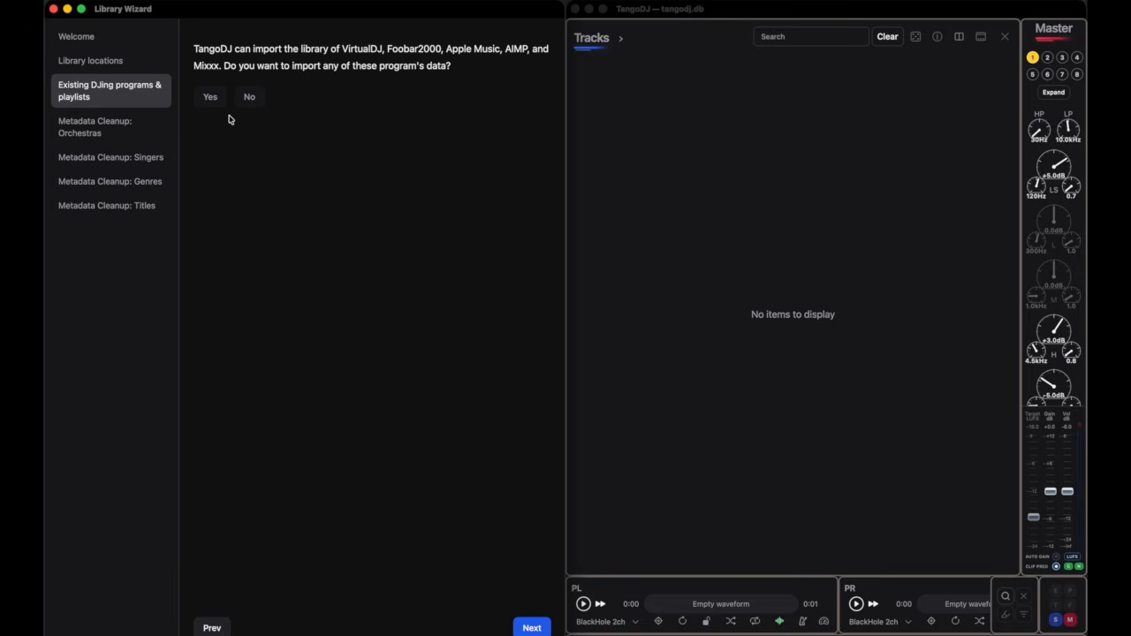
Check what the wizard requires for importing a Foobar2000 or an Apple Music library.
click(210, 96)
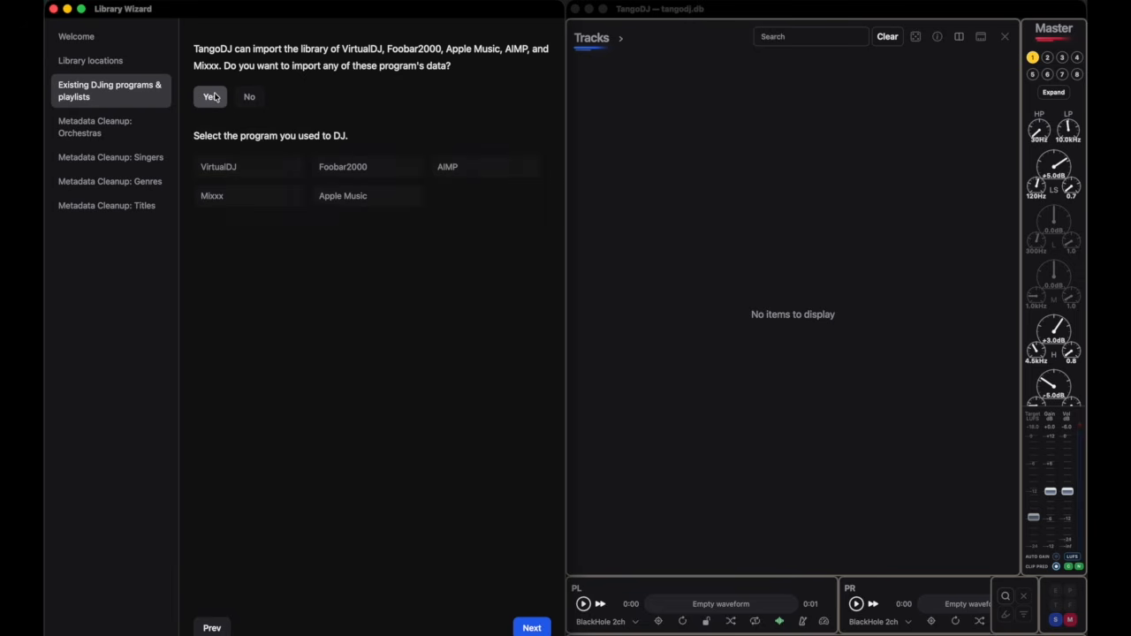
click(345, 172)
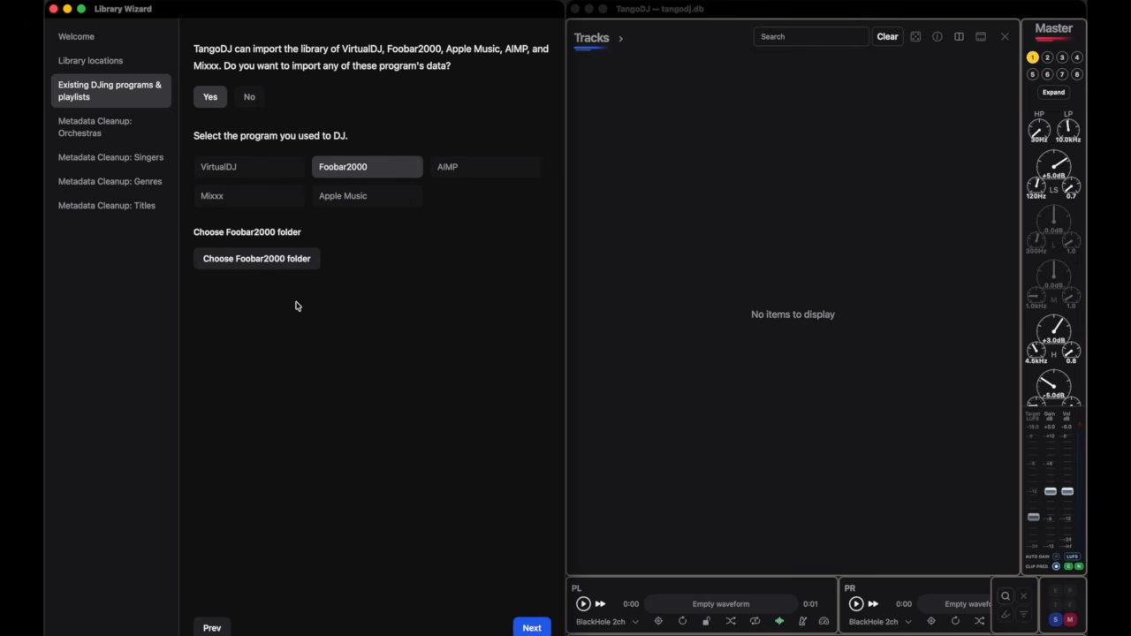
click(401, 195)
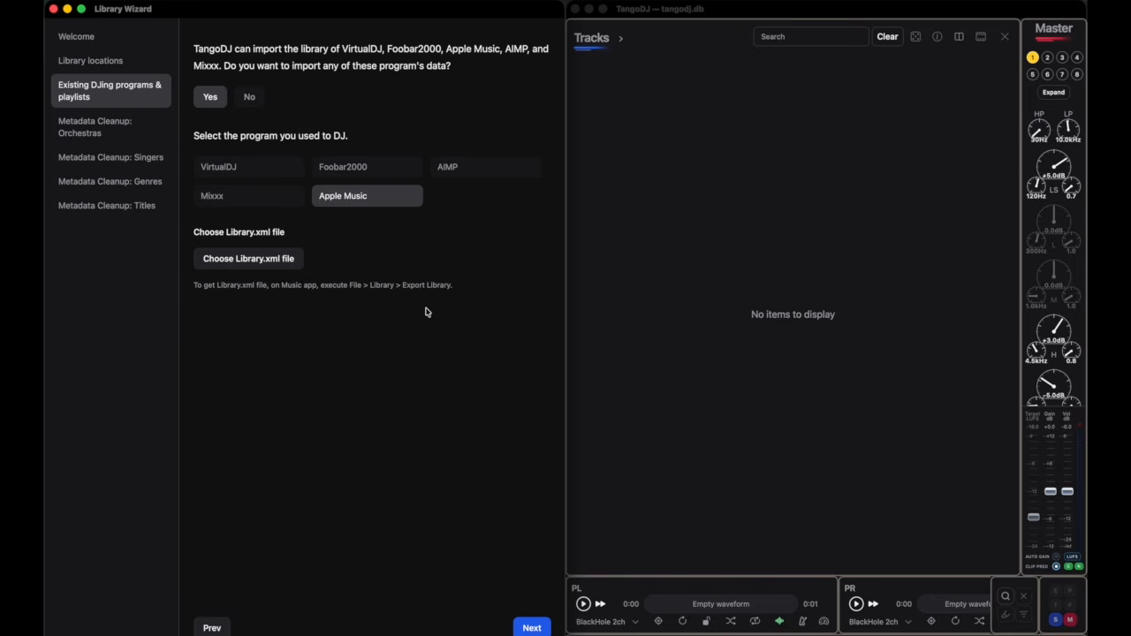
Decline importing data from another DJ program and continue to the orchestra metadata cleanup without importing playlists.
click(249, 96)
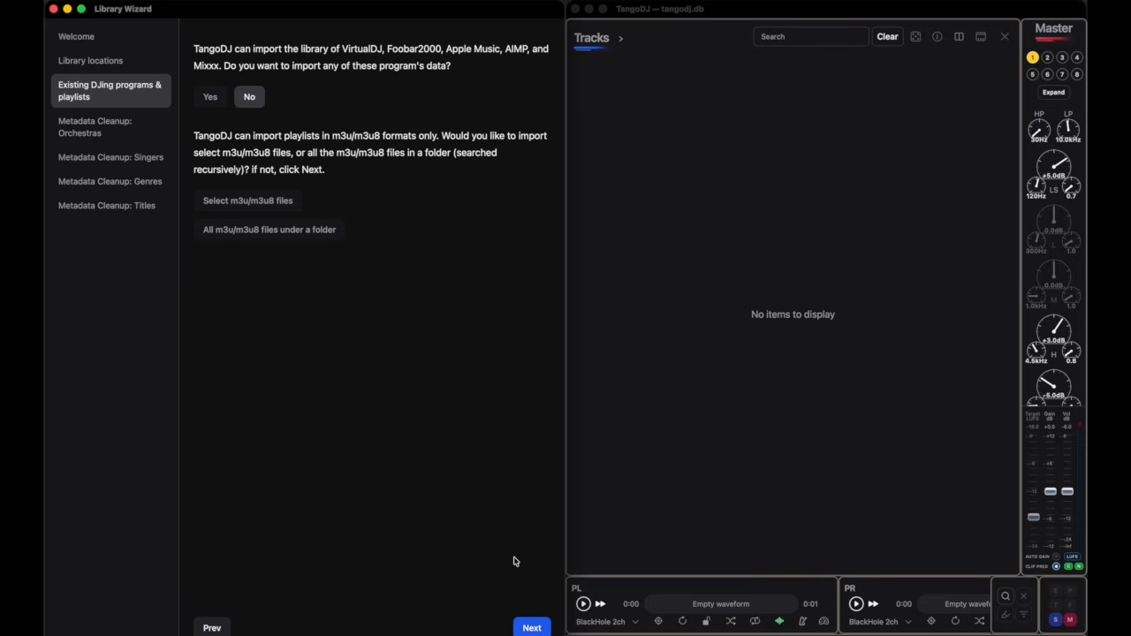
click(531, 628)
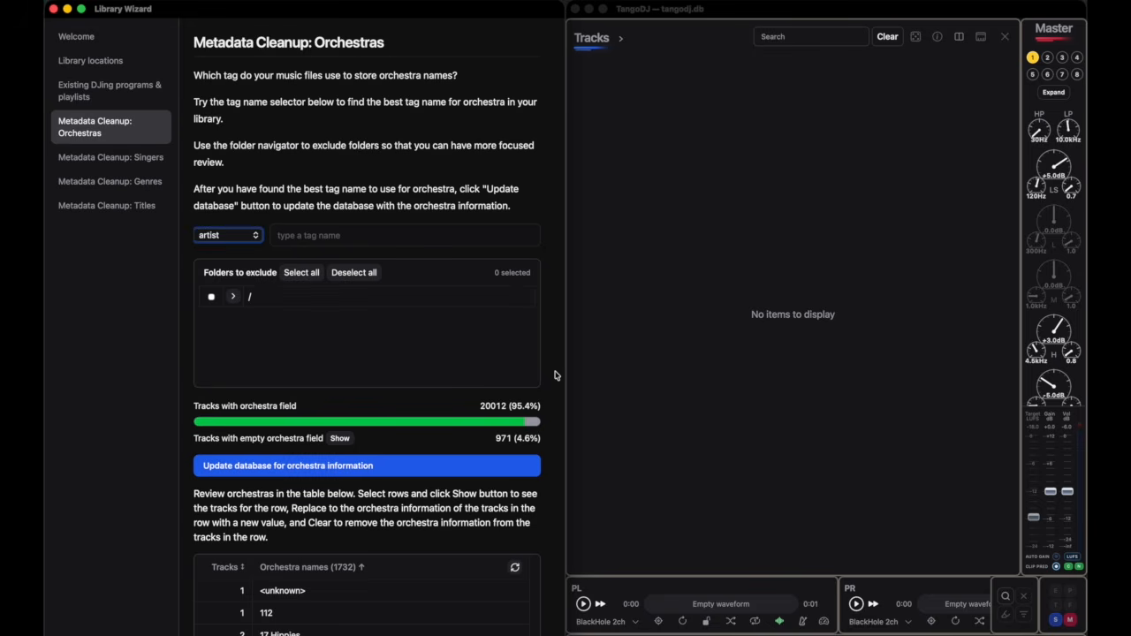
Try the custom tag name ORCHESTRA as the source of the orchestra names.
click(259, 237)
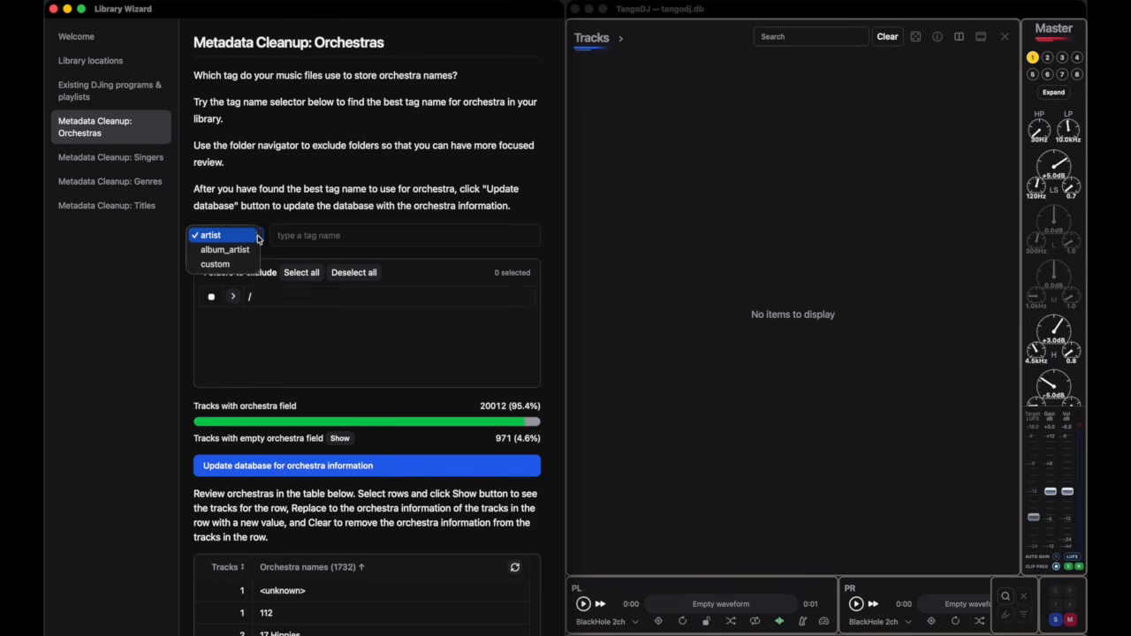
click(259, 236)
click(257, 237)
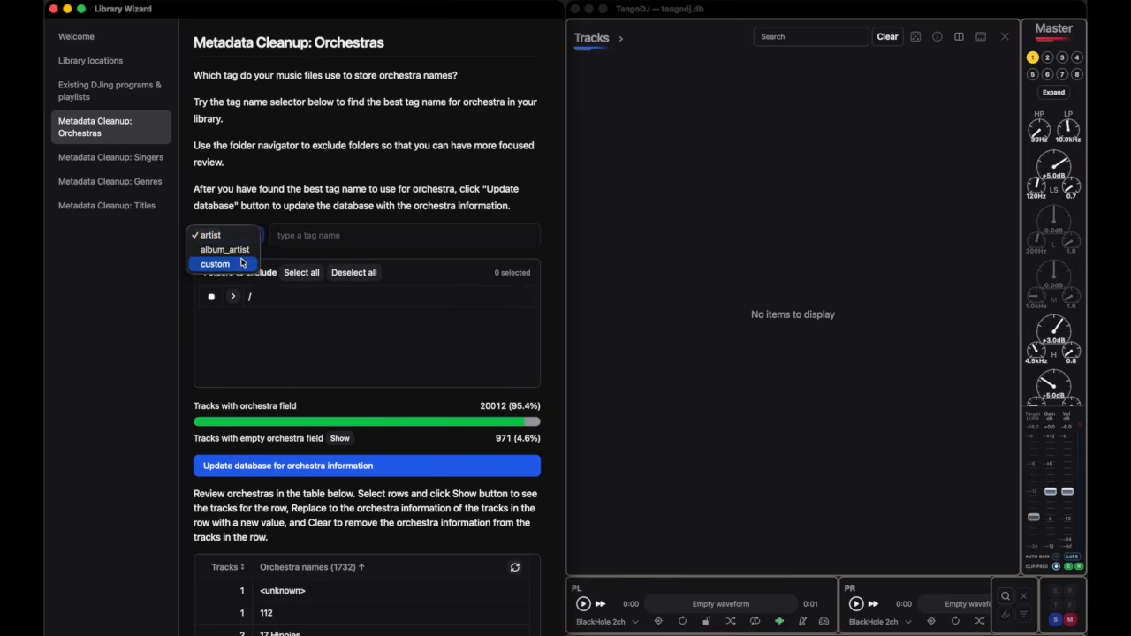
click(243, 263)
click(301, 239)
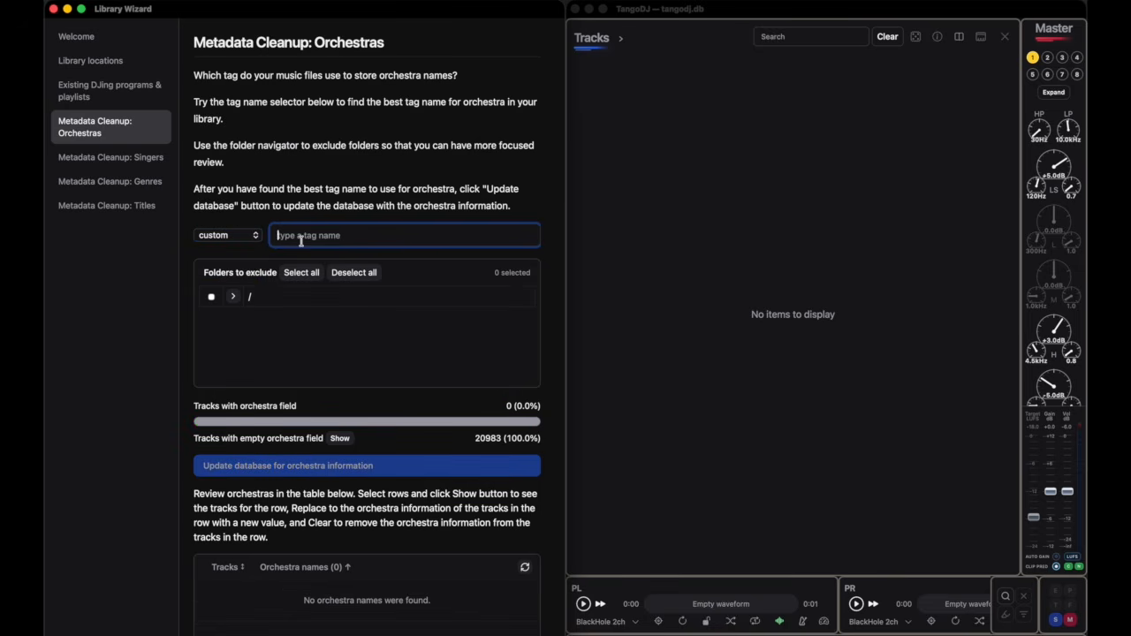
text(ORCHESTRA)
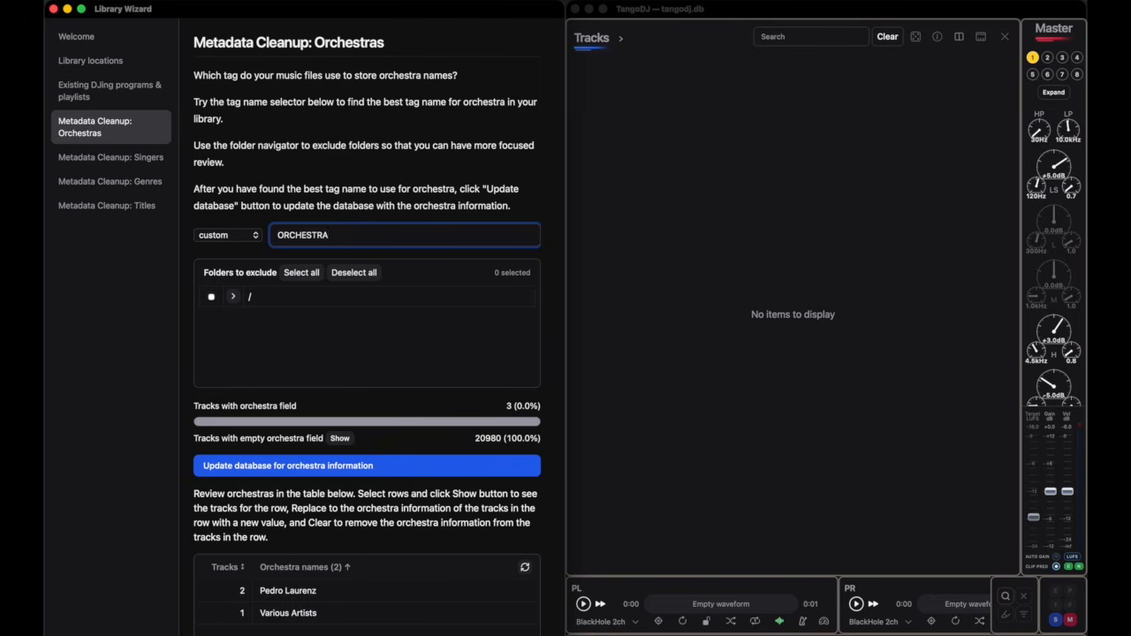
scroll(355, 477, down, 3)
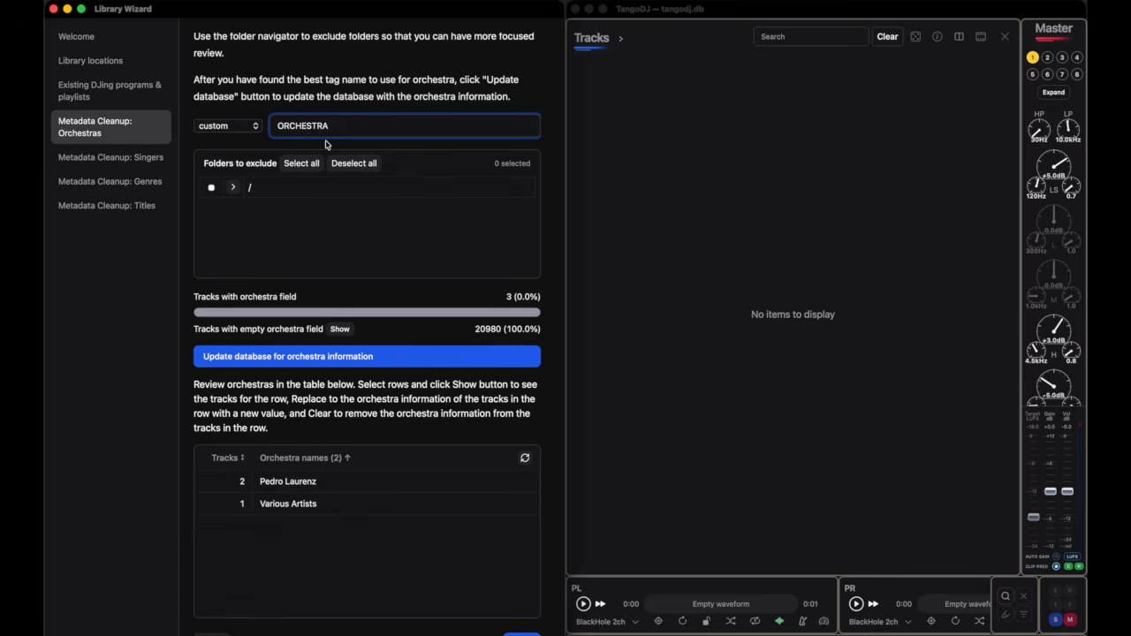
Use the artist tag for orchestra names and review the orchestra table sorted by descending track count.
click(234, 125)
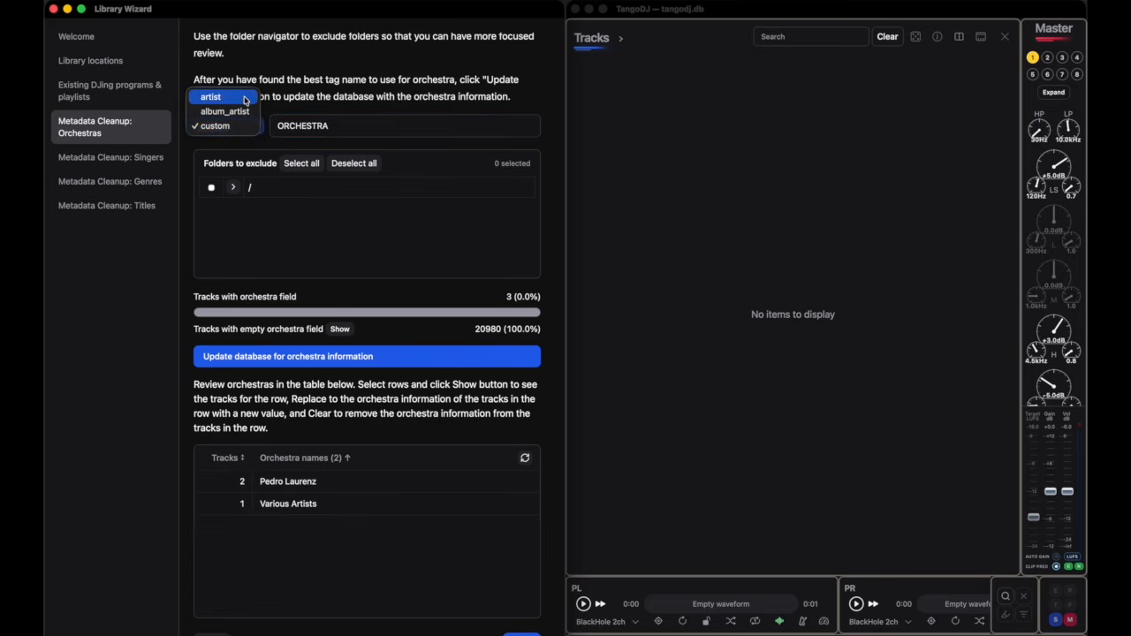
click(245, 100)
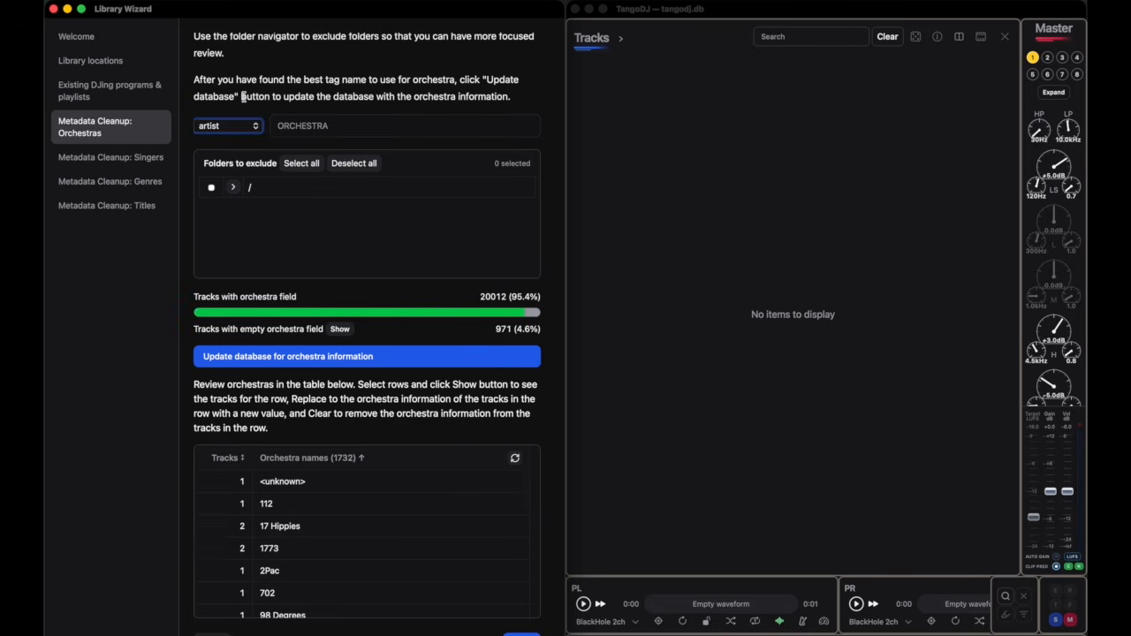
click(225, 458)
scroll(372, 529, down, 1)
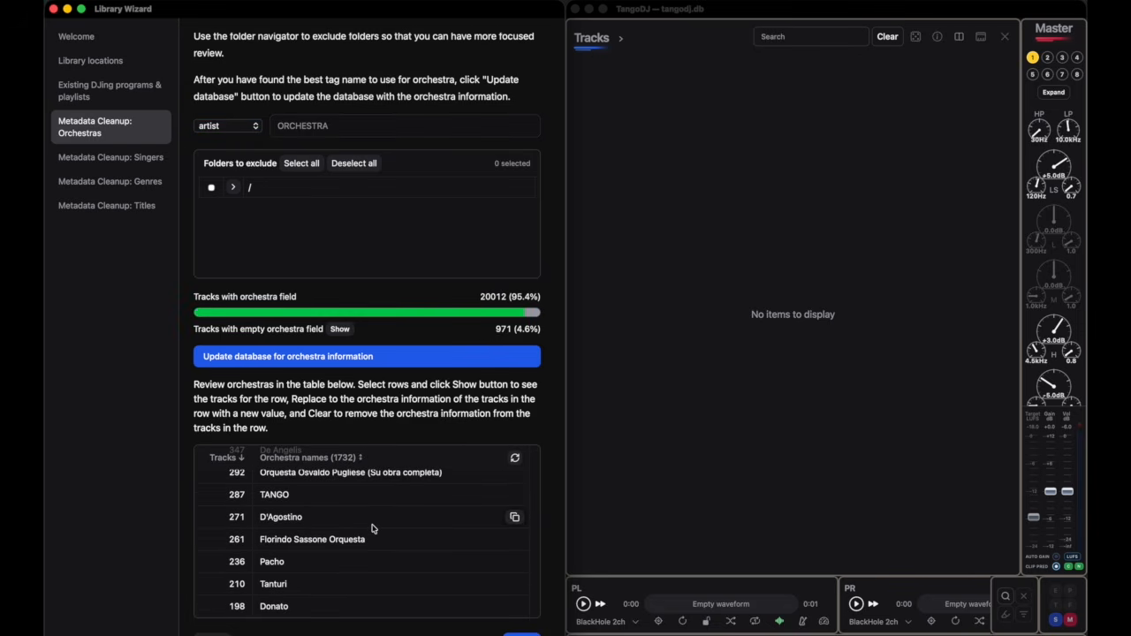
scroll(334, 530, up, 3)
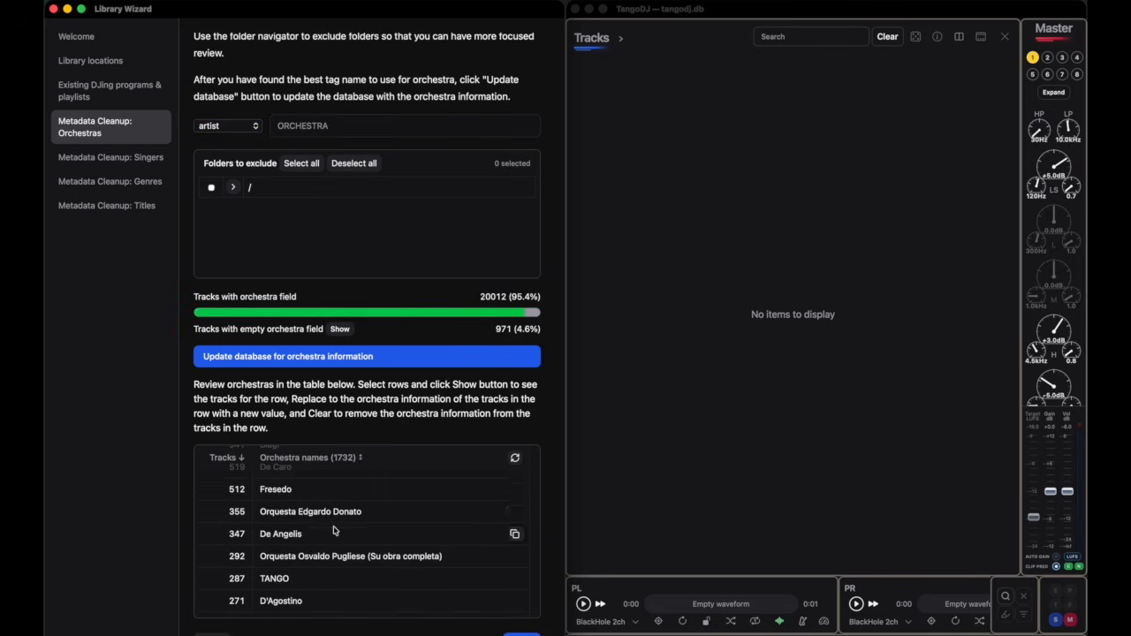
scroll(245, 525, up, 3)
scroll(246, 525, up, 5)
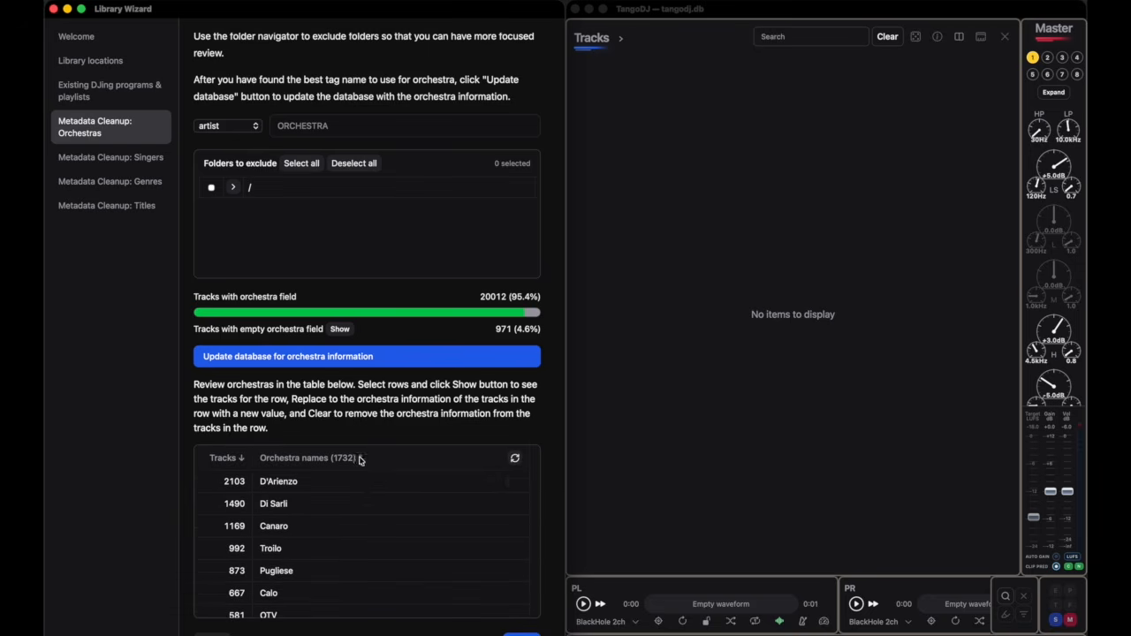
scroll(379, 530, down, 5)
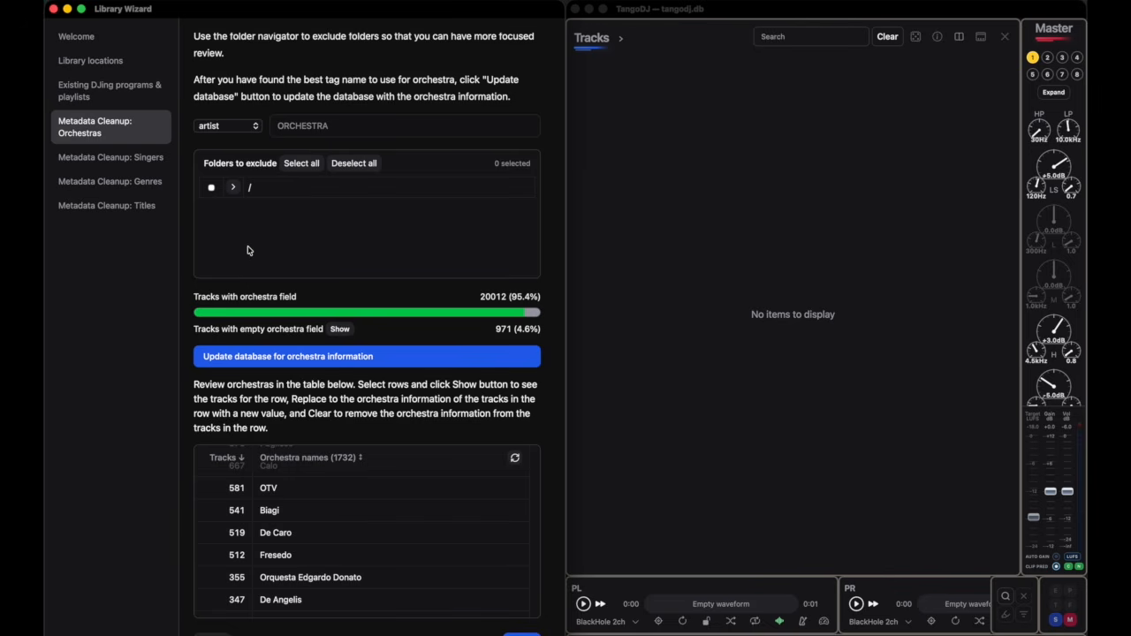
Exclude every folder inside MUSIC except Tango from the orchestra review.
drag(204, 165, 277, 164)
click(234, 188)
click(418, 167)
click(301, 163)
click(233, 209)
click(233, 228)
scroll(278, 250, down, 3)
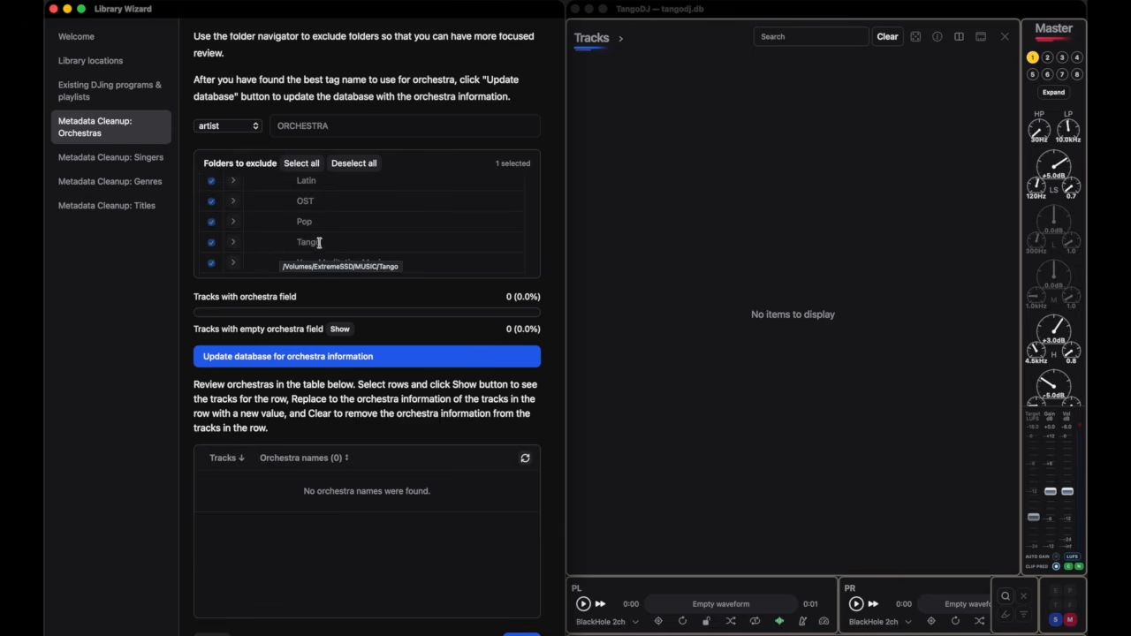
click(212, 242)
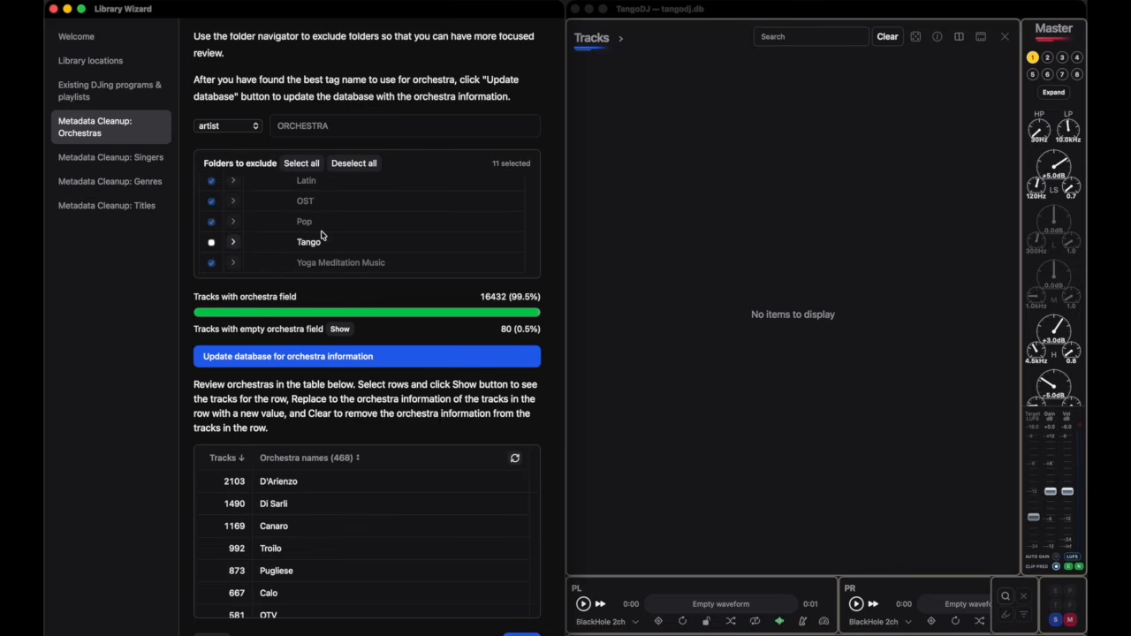
Review the orchestra names for the Tango folder and show its tracks that have an empty orchestra field.
scroll(340, 511, down, 5)
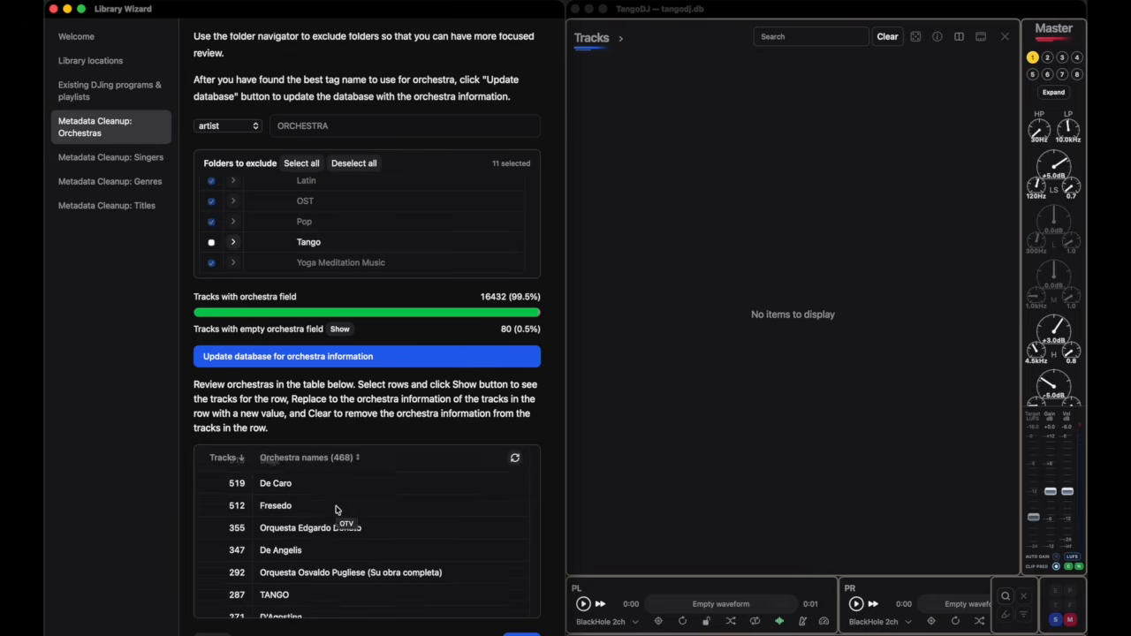
scroll(336, 511, down, 2)
double_click(505, 329)
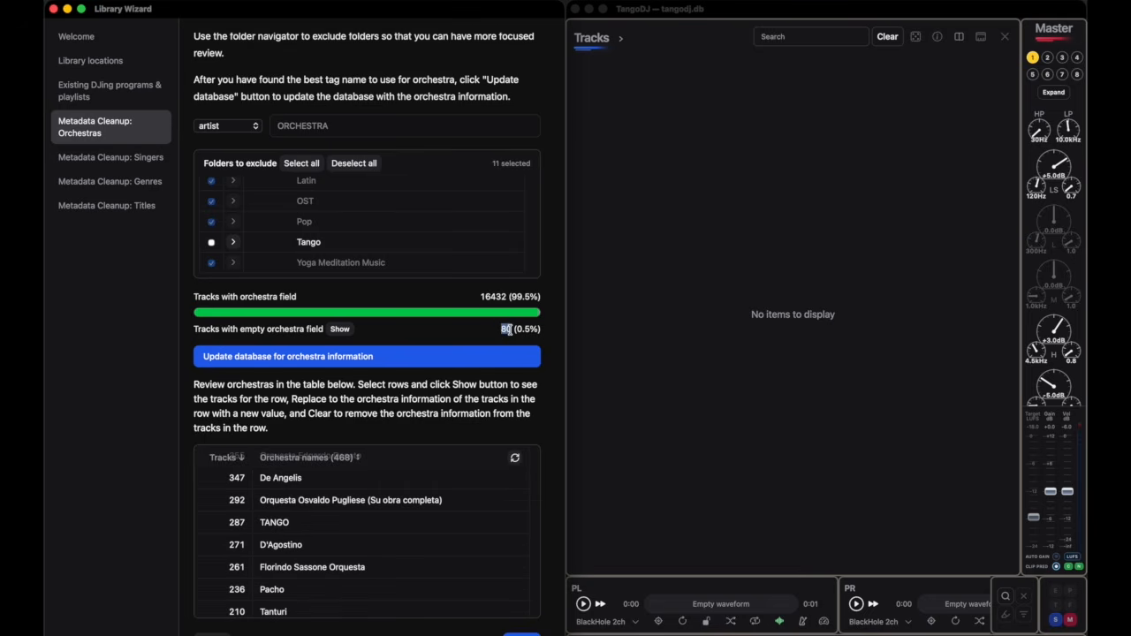
click(341, 329)
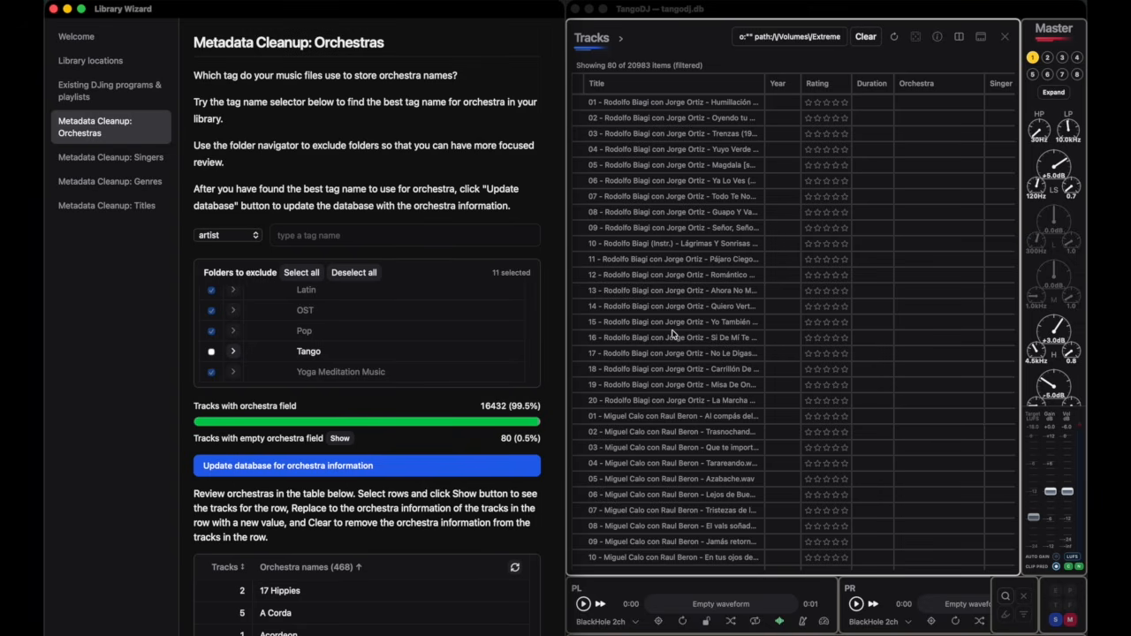
scroll(739, 310, right, 3)
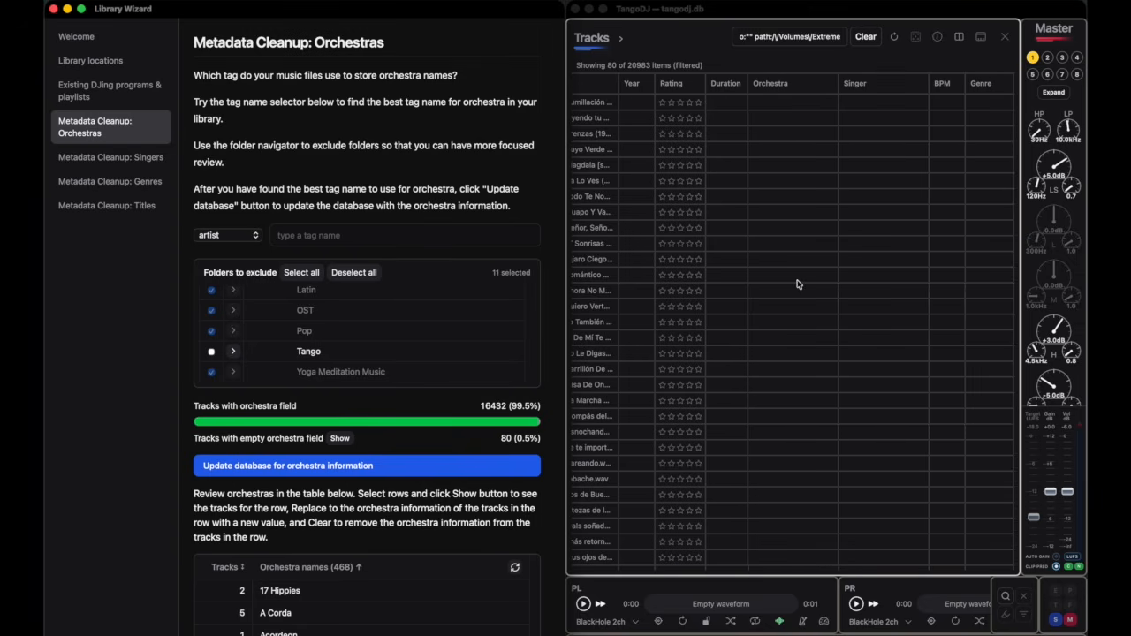
scroll(797, 283, left, 3)
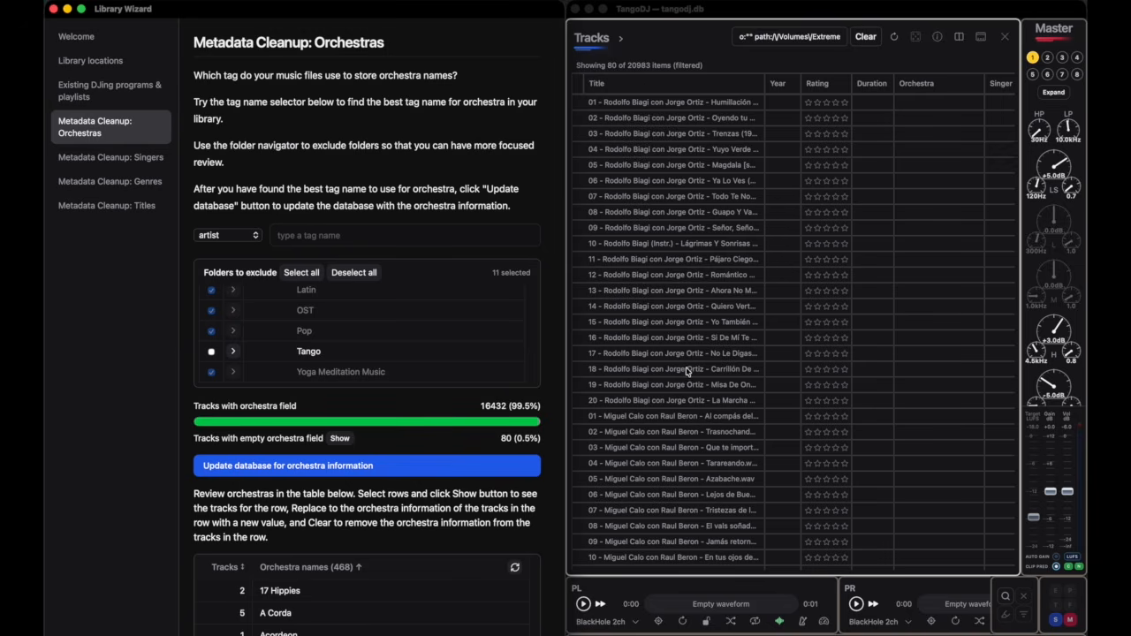
Configure the track columns so that Path and Orchestra directly follow Title, and widen the Path column.
right_click(745, 85)
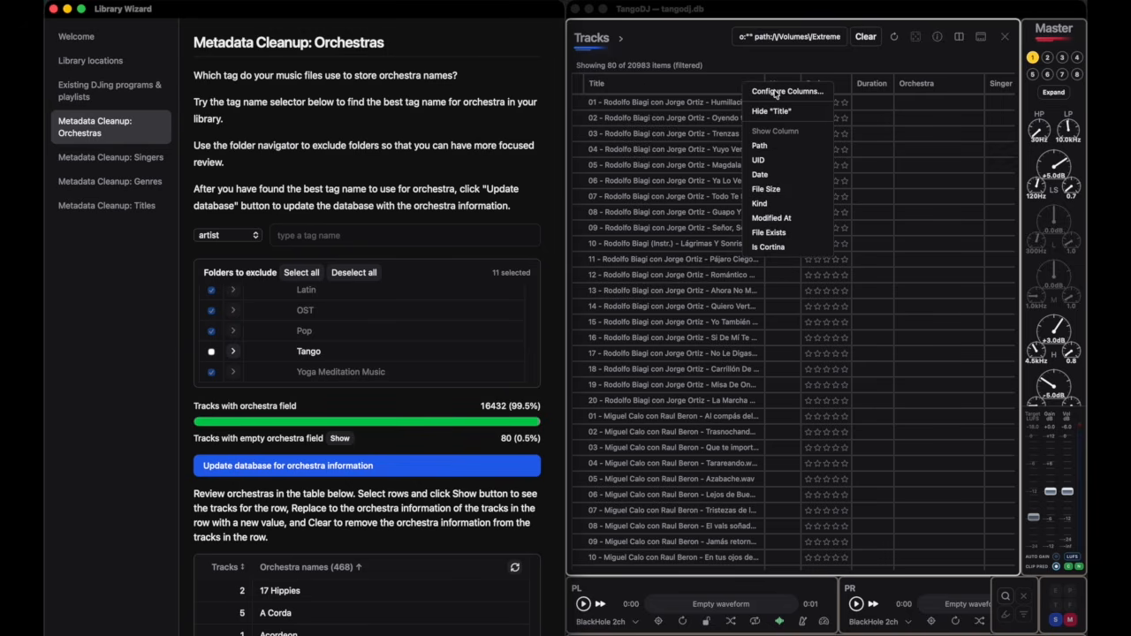
click(775, 92)
drag(684, 436, 664, 168)
drag(664, 316, 669, 200)
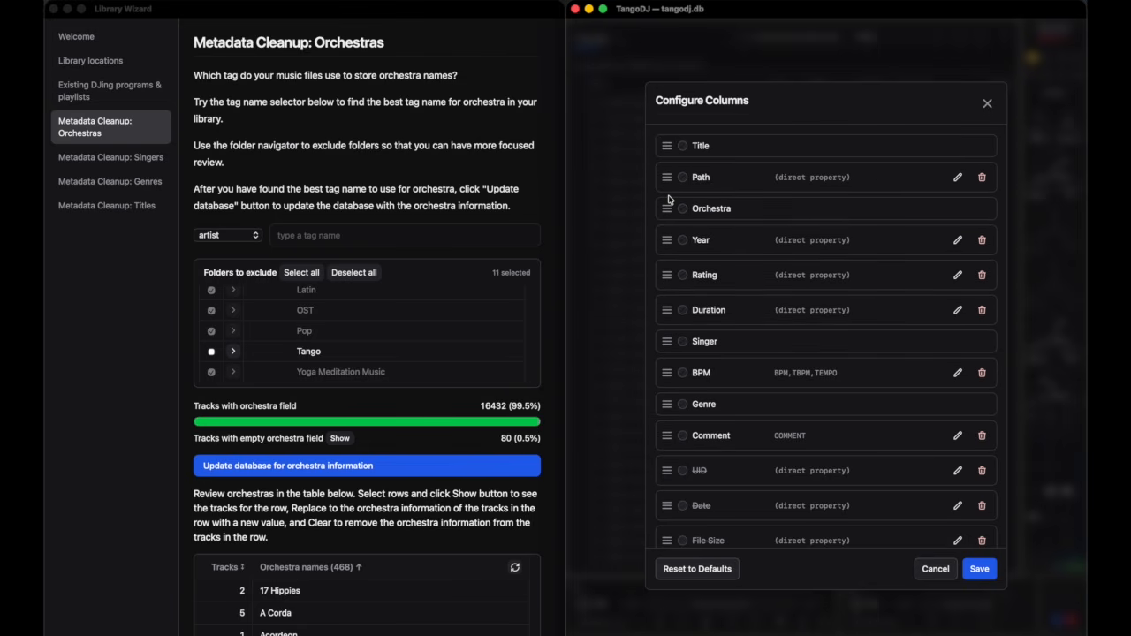
click(979, 569)
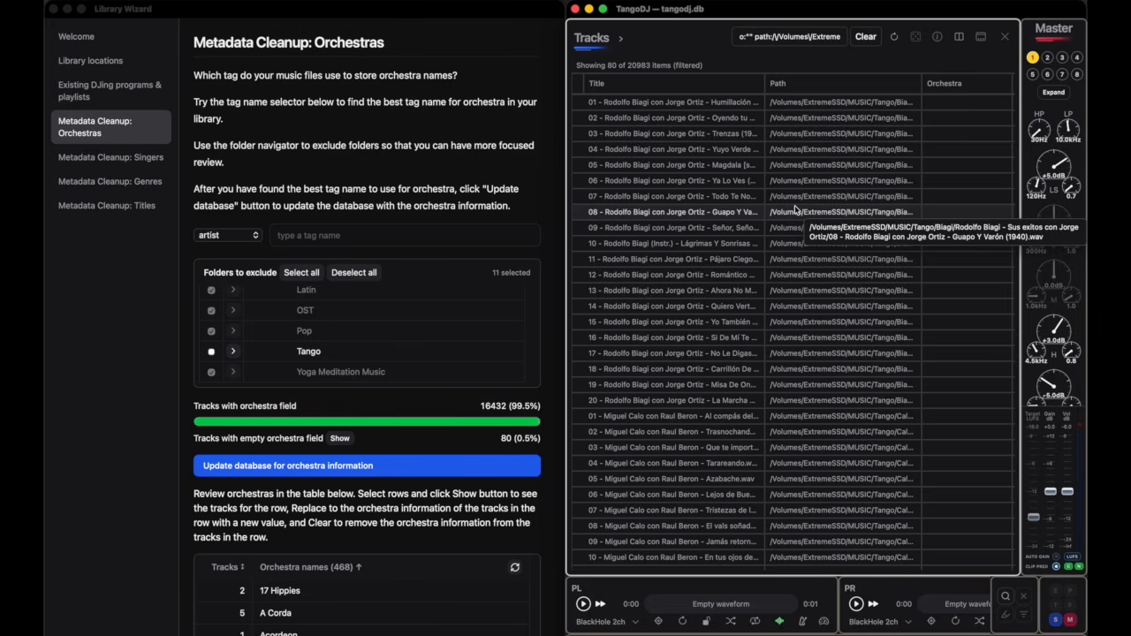
drag(922, 84, 997, 84)
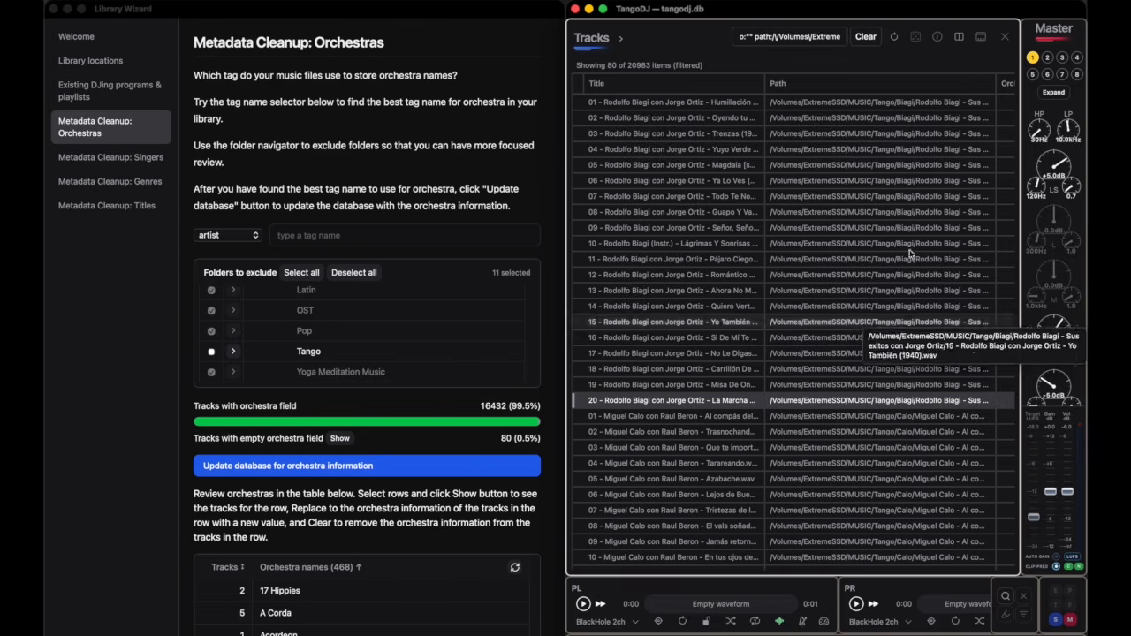
Set the orchestra of all listed tracks in the Biagi folder to "Biagi".
shift+click(922, 106)
scroll(882, 239, right, 5)
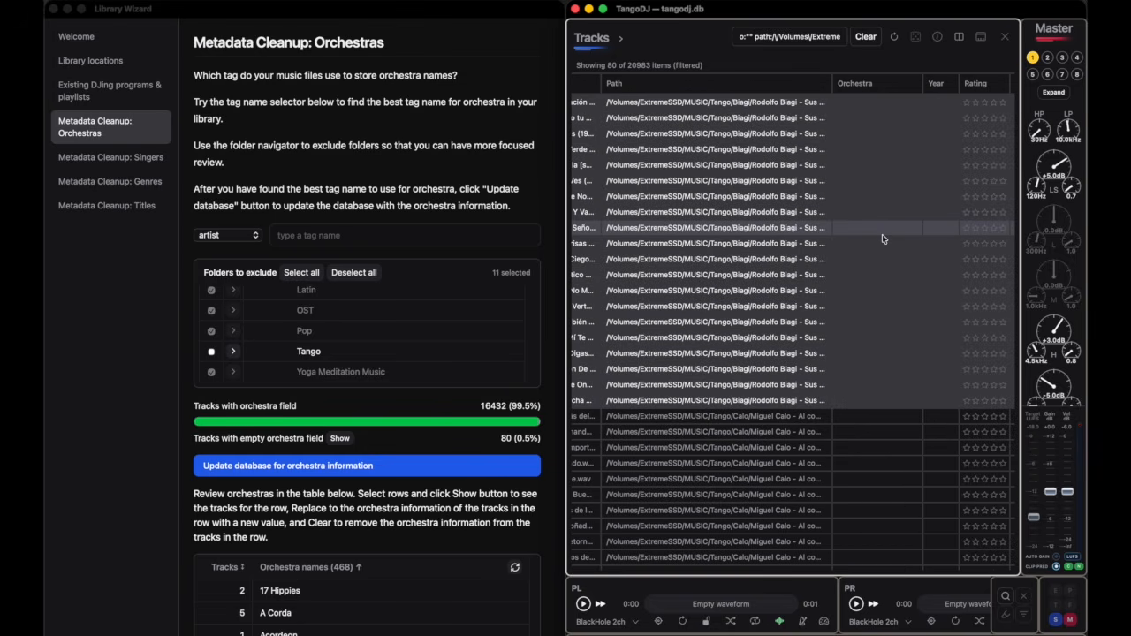
double_click(881, 105)
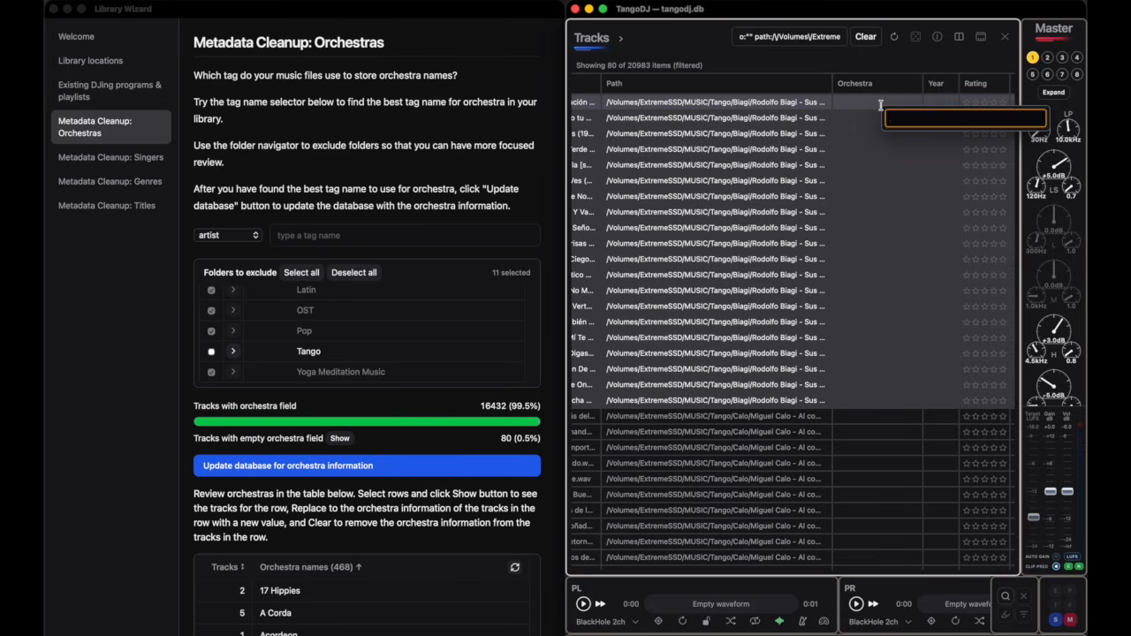
text(Biagi)
key(Return)
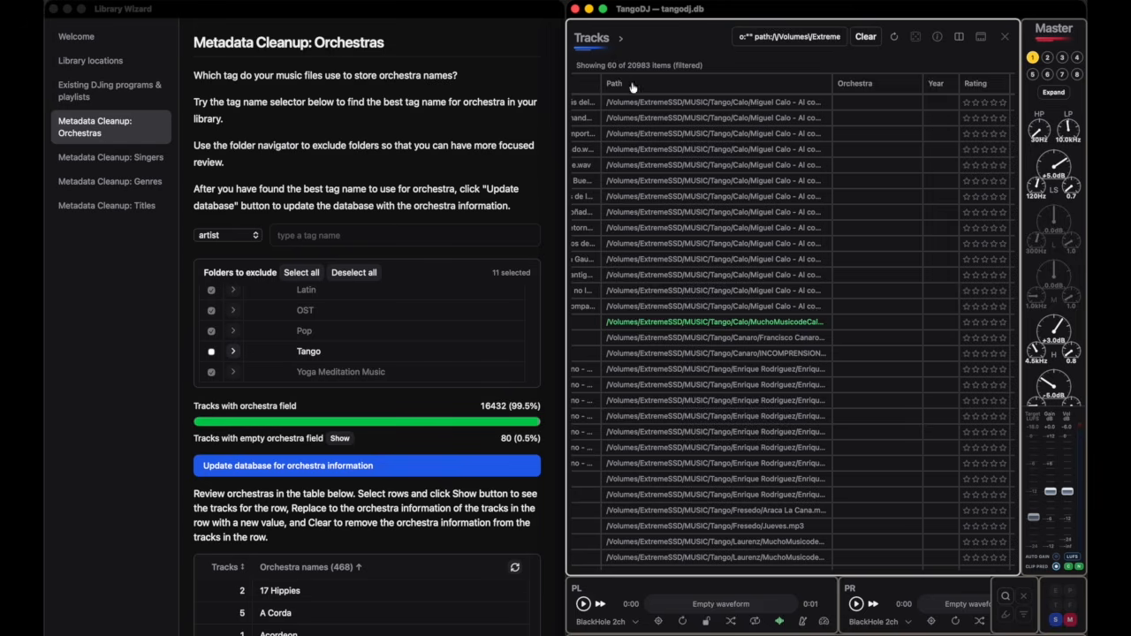
Set the orchestra of the numbered Miguel Calo con Raul Beron tracks, 01 through 14, to "Calo".
scroll(796, 132, left, 4)
scroll(837, 108, up, 1)
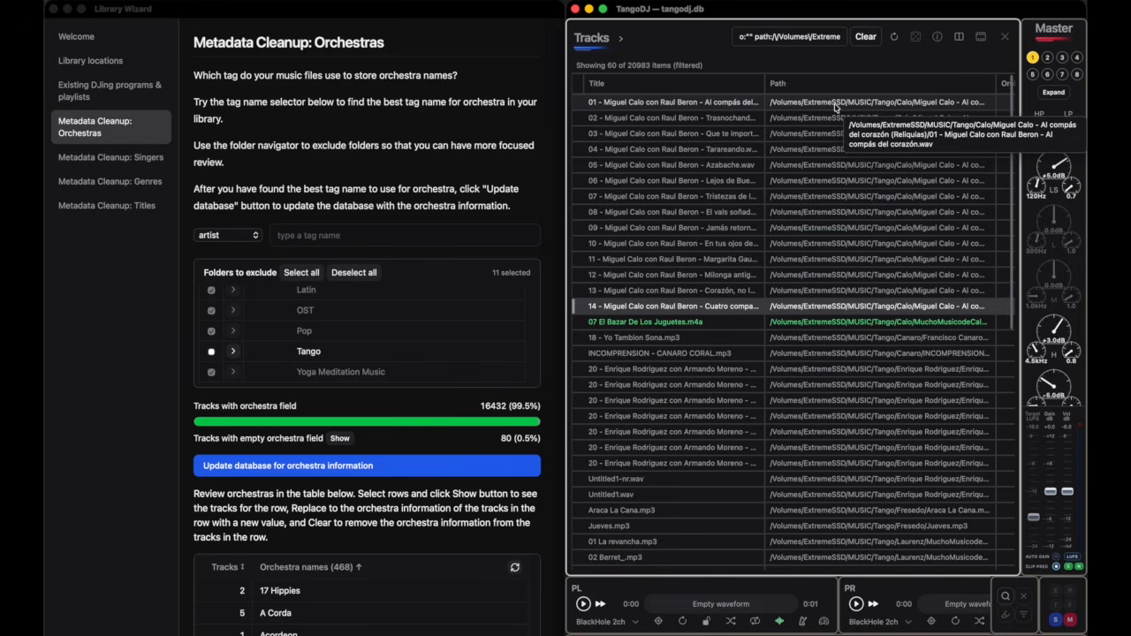
shift+click(837, 107)
scroll(851, 124, right, 4)
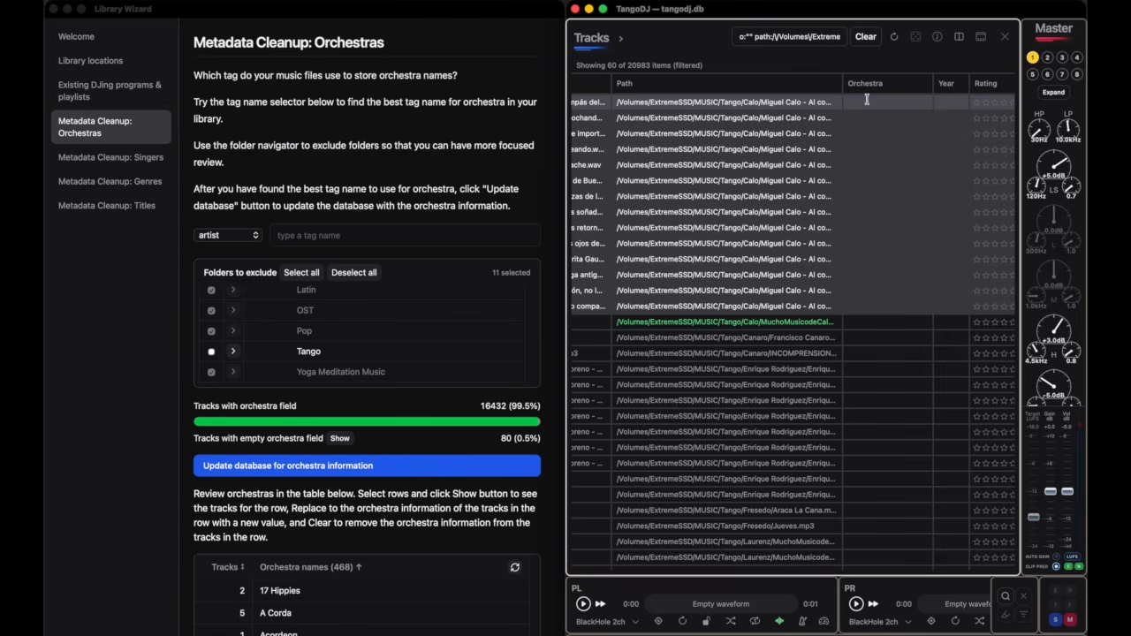
double_click(867, 103)
text(Calo)
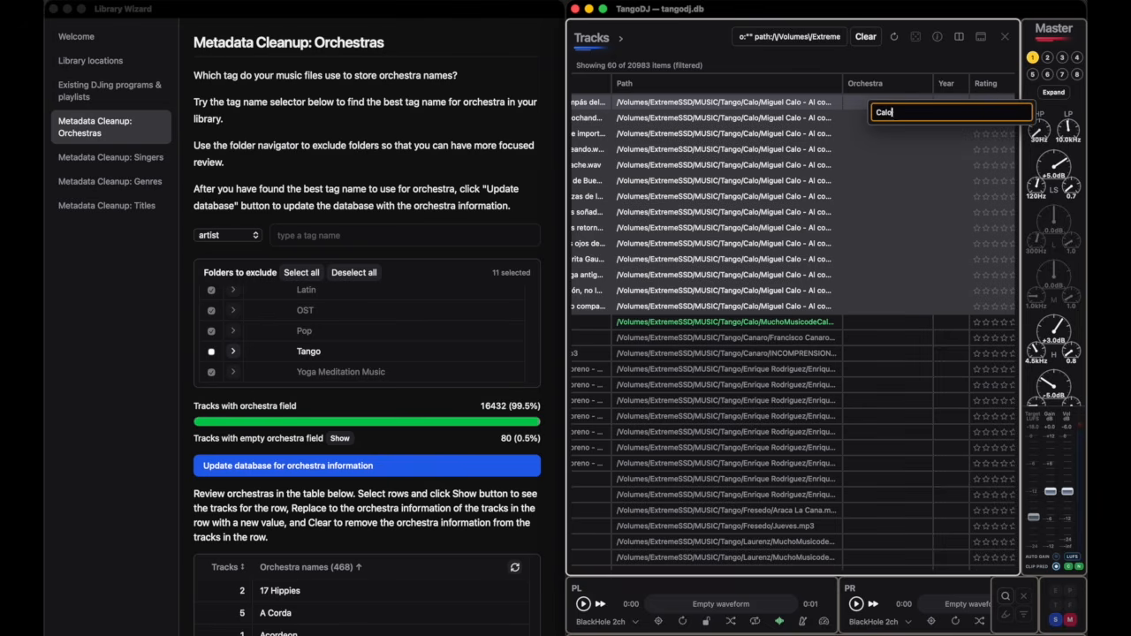
key(Return)
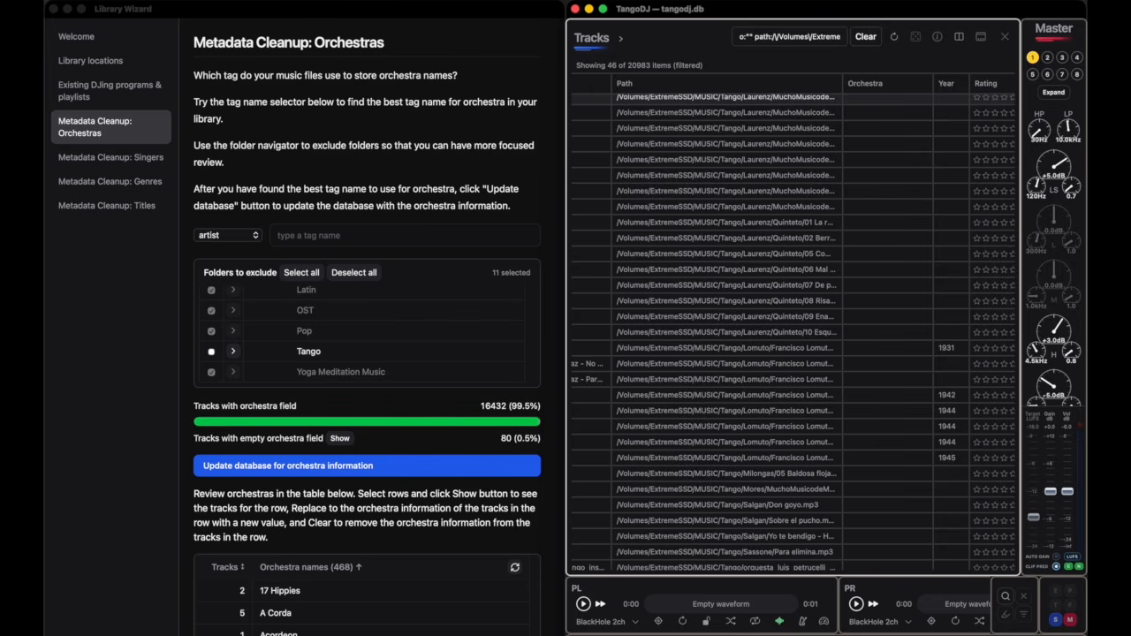
Update the database with the orchestra information and look through the orchestra names for variants of Anibal Troilo.
click(389, 468)
scroll(398, 486, down, 3)
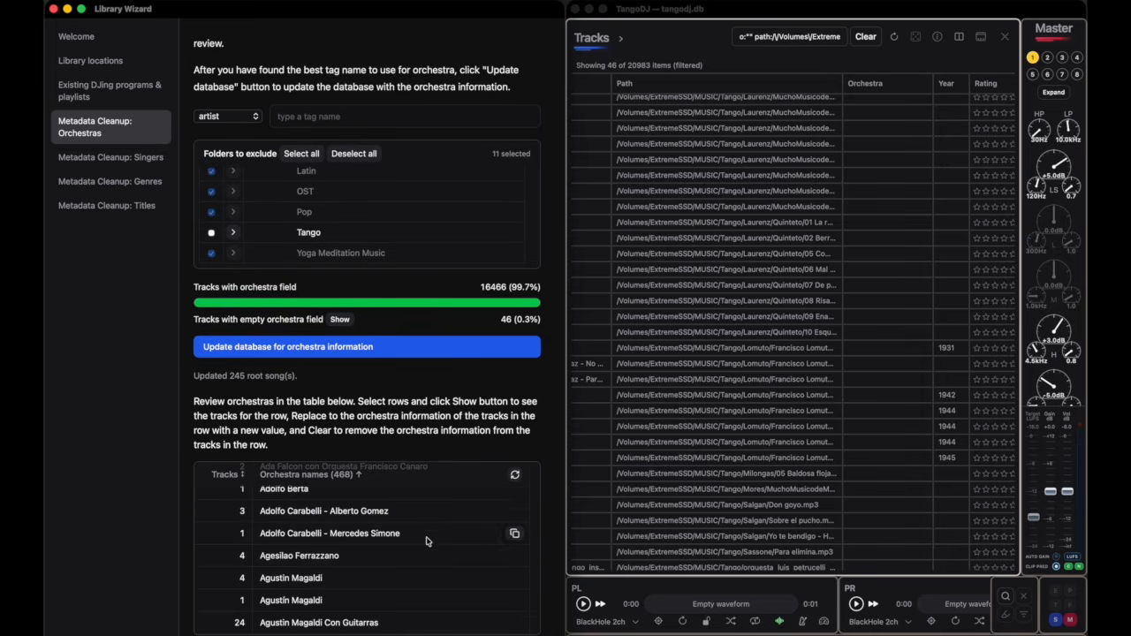
scroll(425, 541, down, 5)
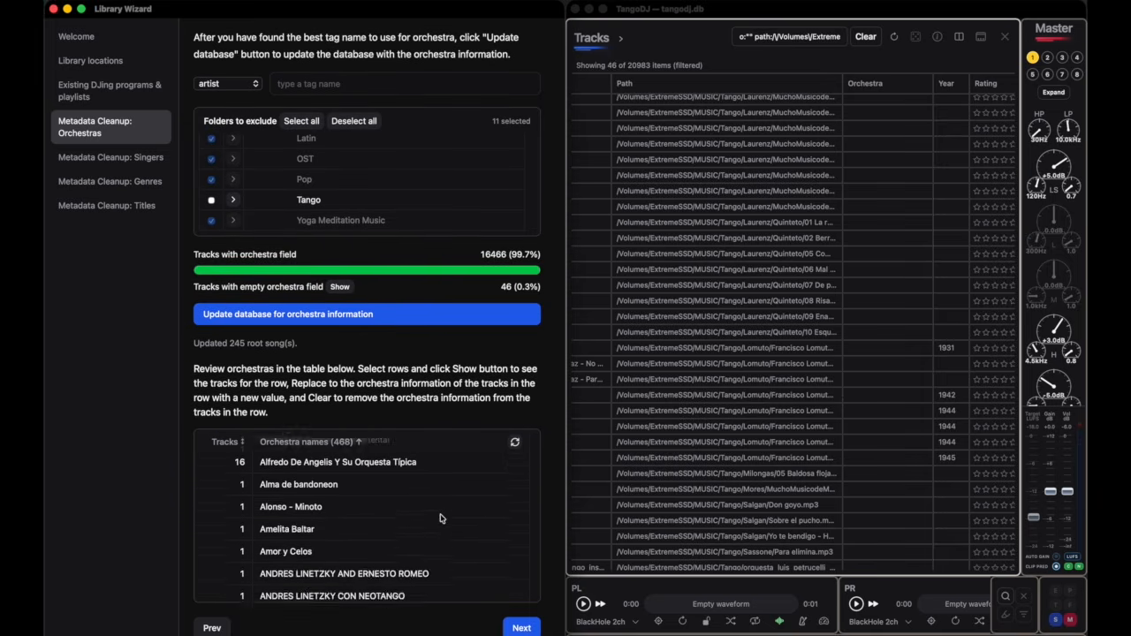
scroll(441, 519, down, 5)
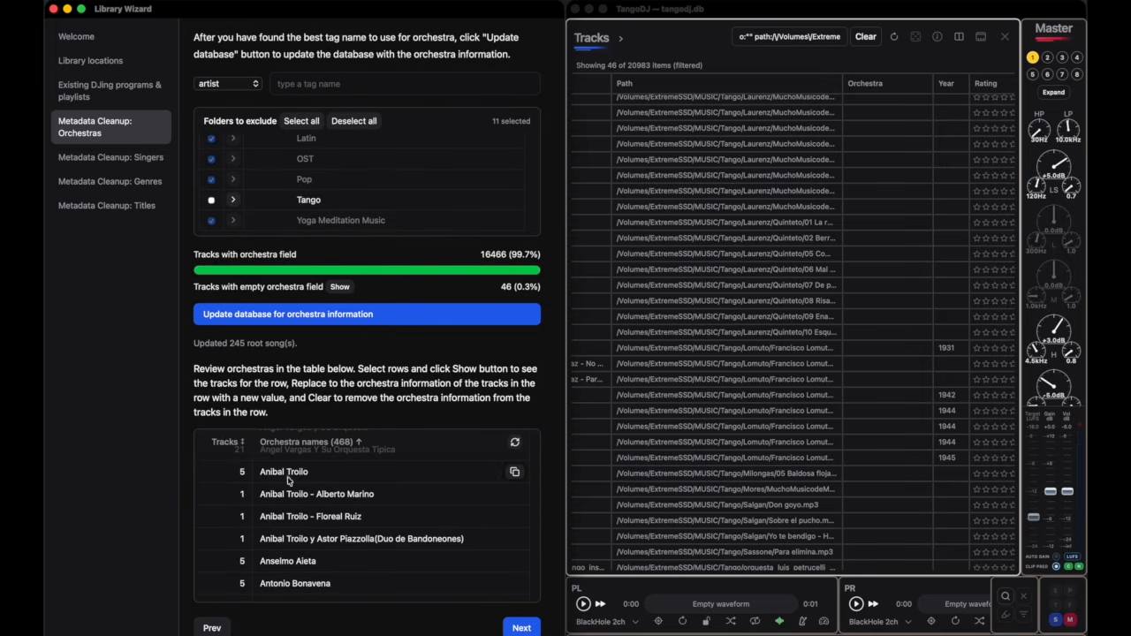
Replace the orchestra names Anibal Troilo, Anibal Troilo - Alberto Marino and Anibal Troilo - Floreal Ruiz with "Troilo".
click(405, 477)
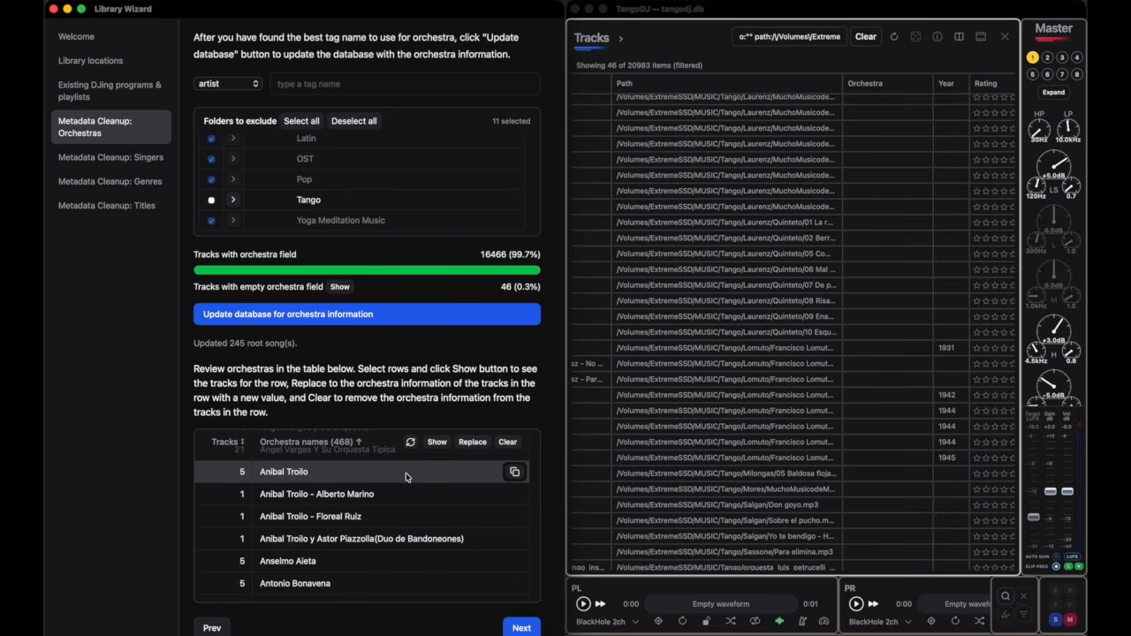
shift+click(402, 524)
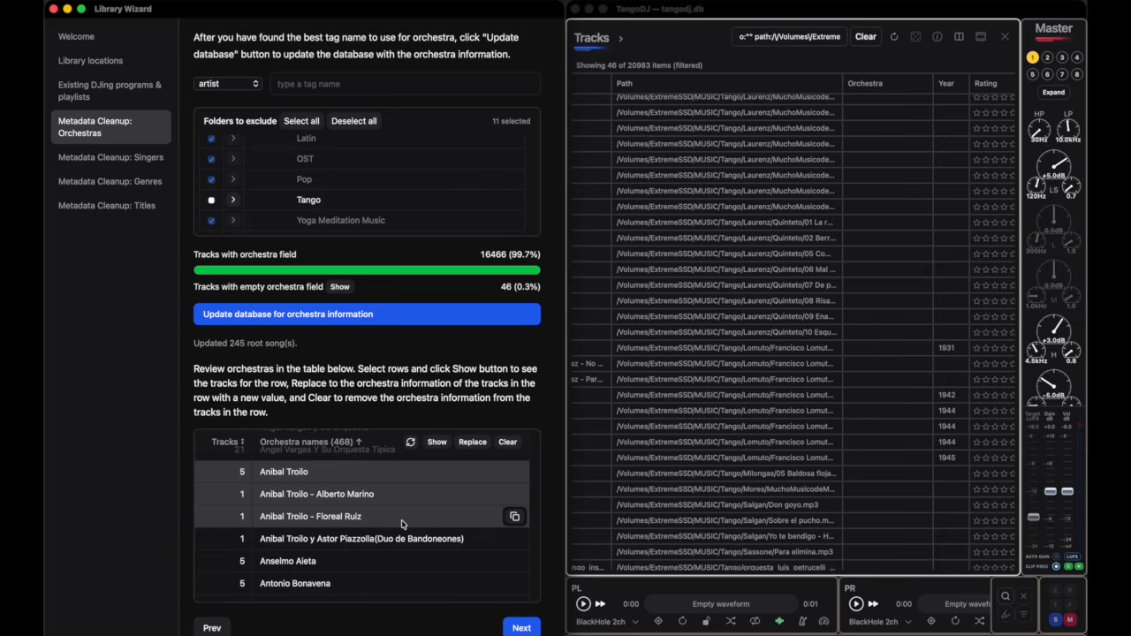
click(468, 446)
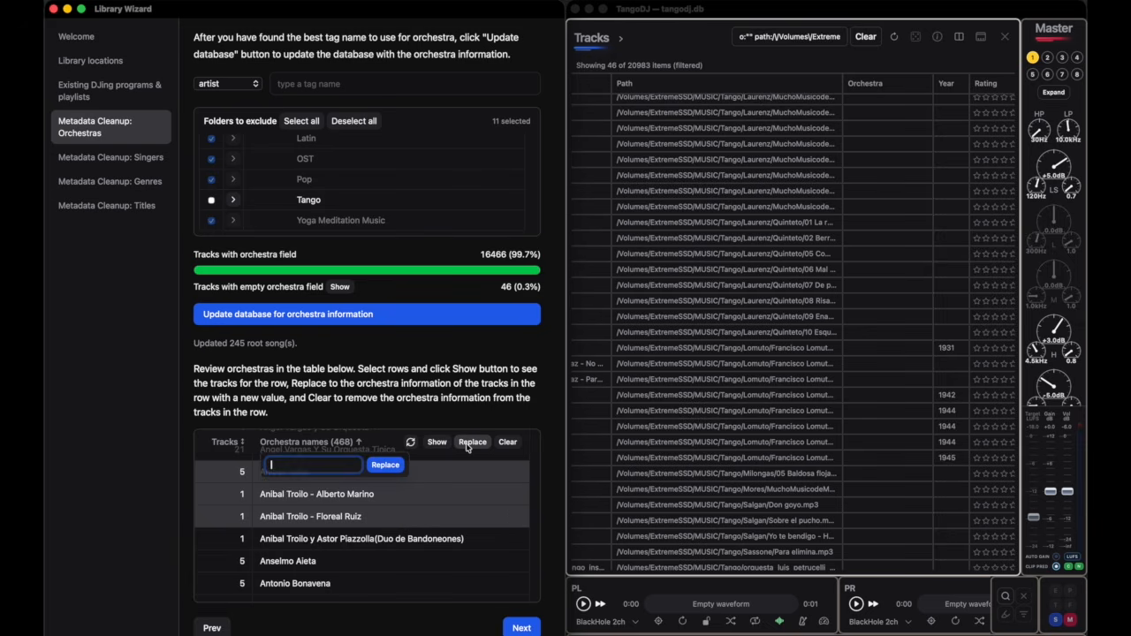
text(Troilo)
key(Return)
With no folders excluded, show the track of the <unknown> orchestra and clear its orchestra information.
scroll(474, 527, down, 10)
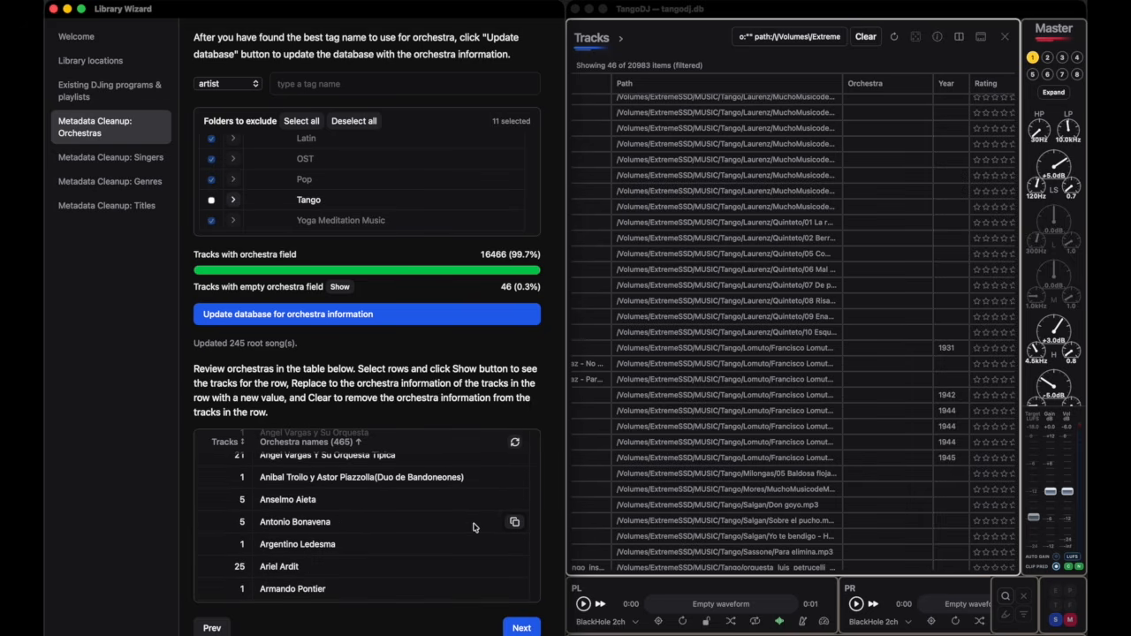
scroll(349, 505, up, 3)
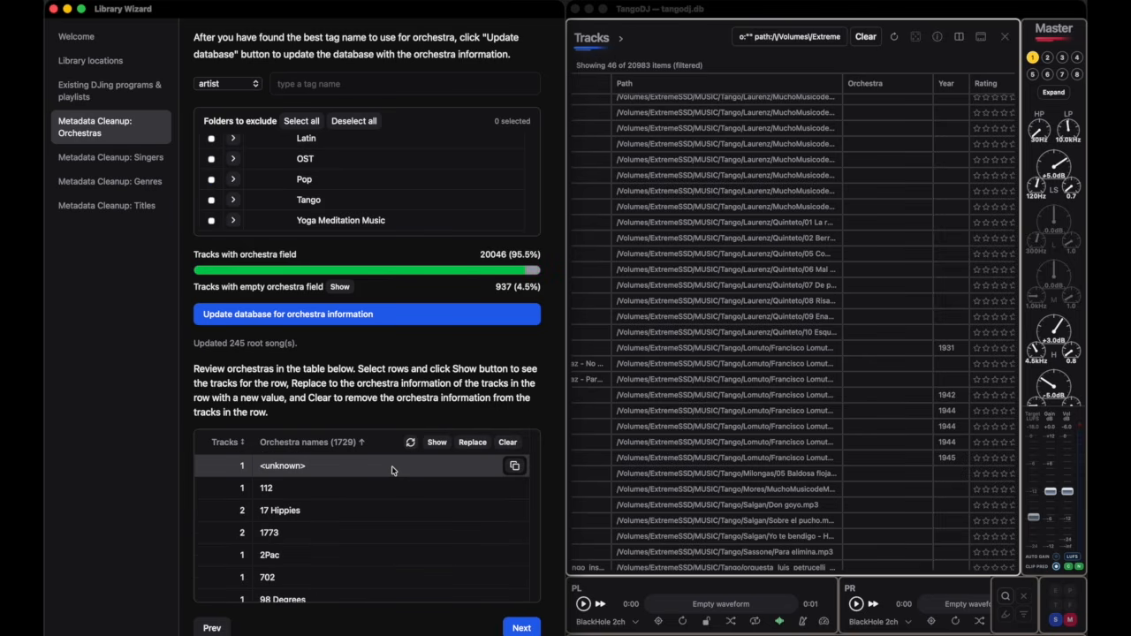
click(439, 442)
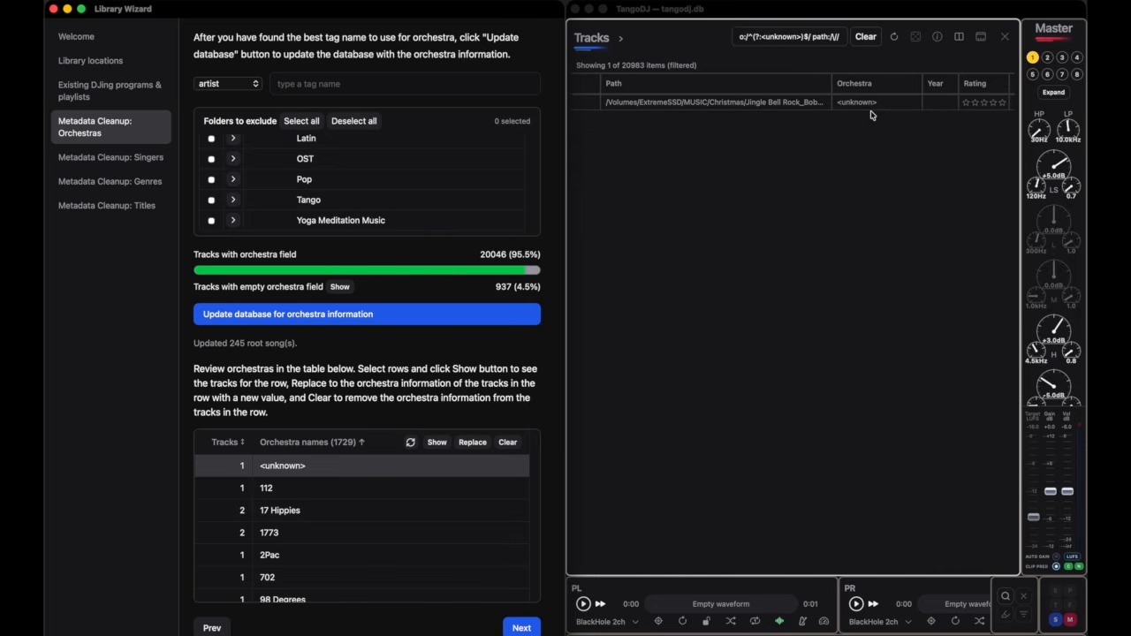
click(510, 444)
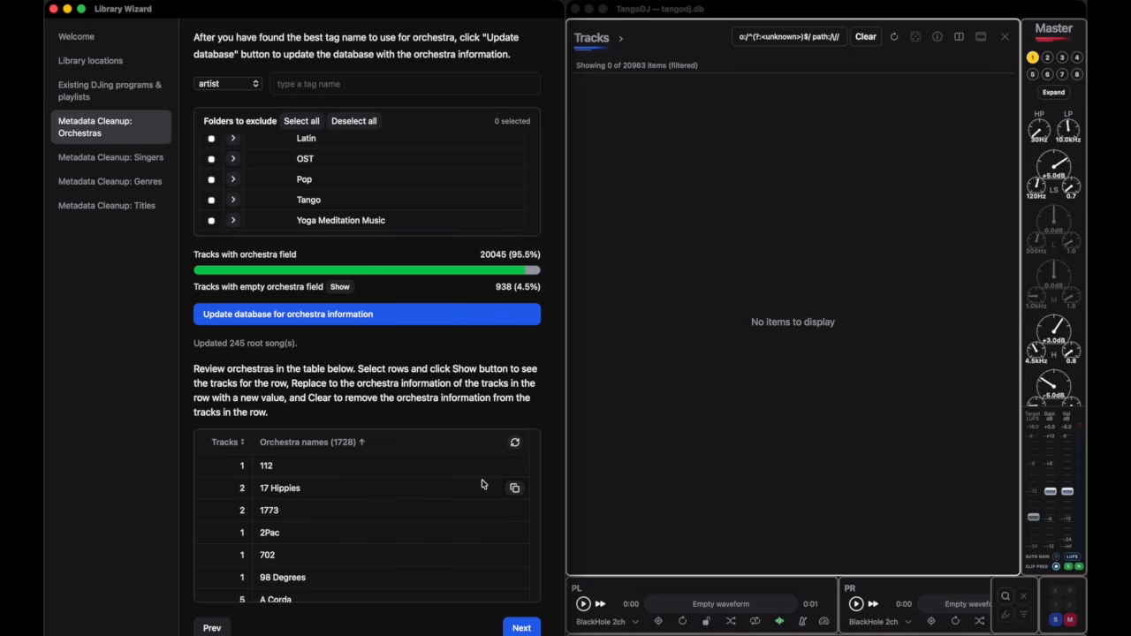
Review the orchestra table sorted by name in both directions and by descending track count.
scroll(482, 484, down, 3)
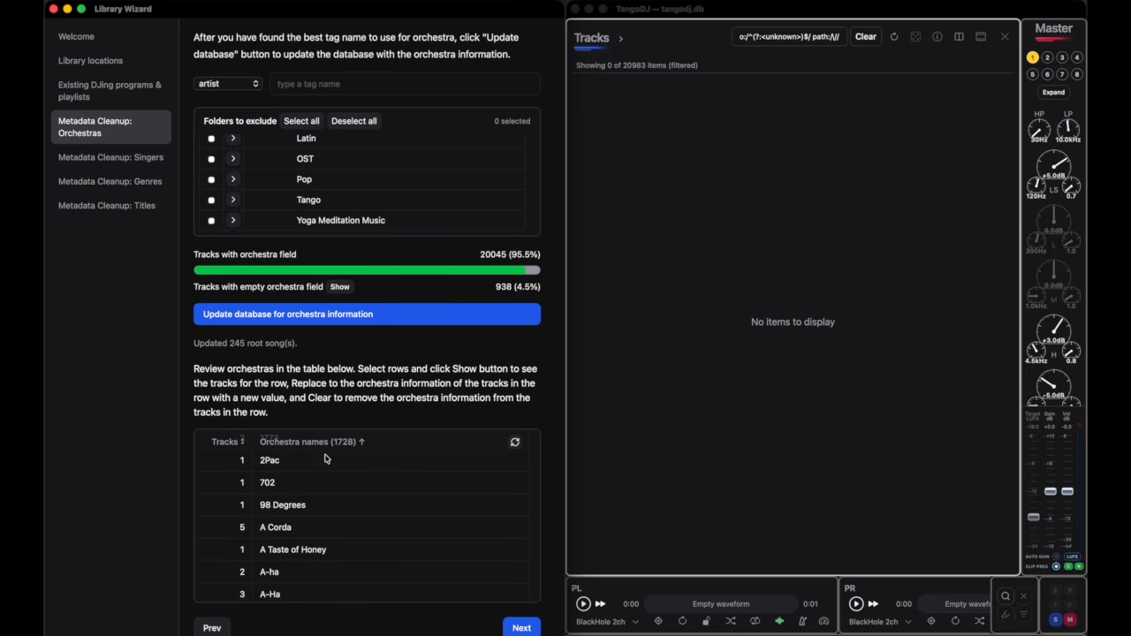
click(332, 442)
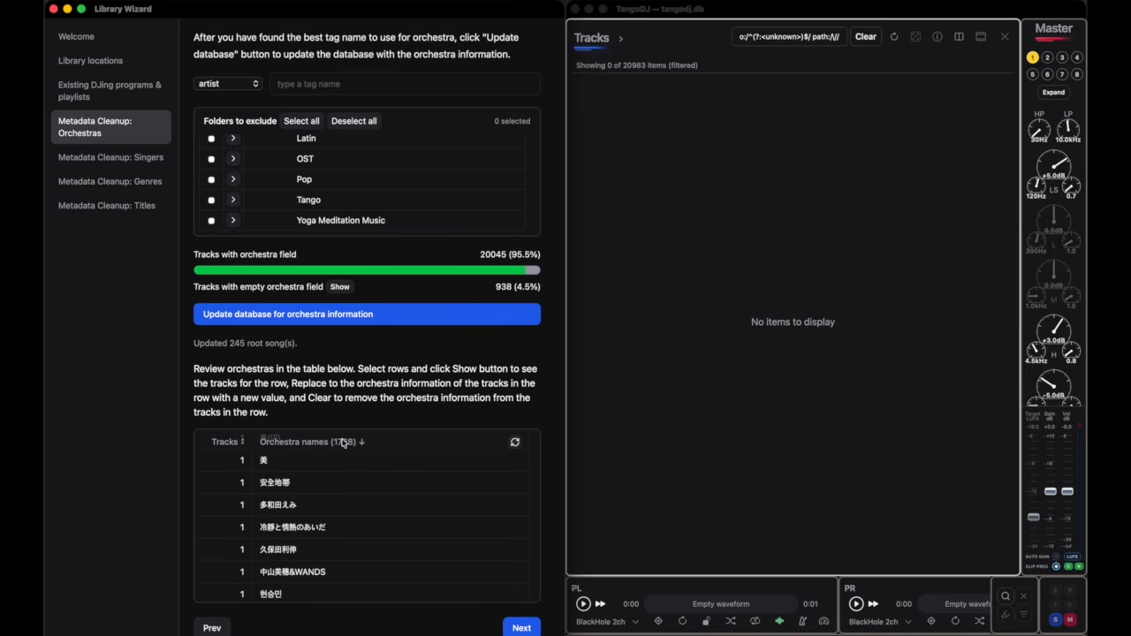
click(344, 442)
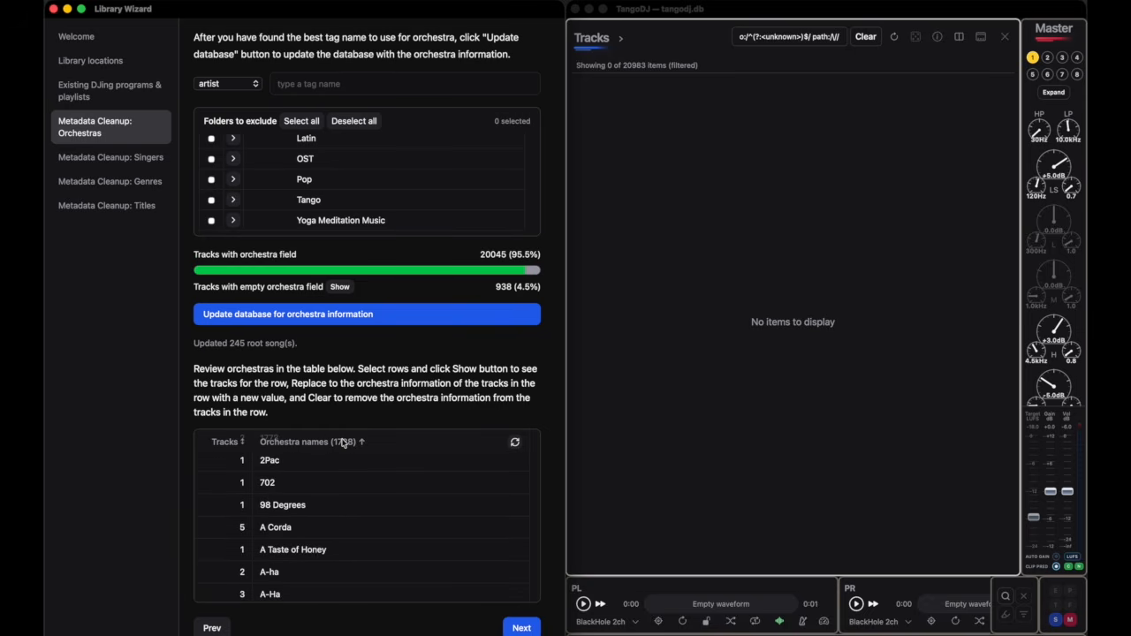
click(228, 443)
click(227, 443)
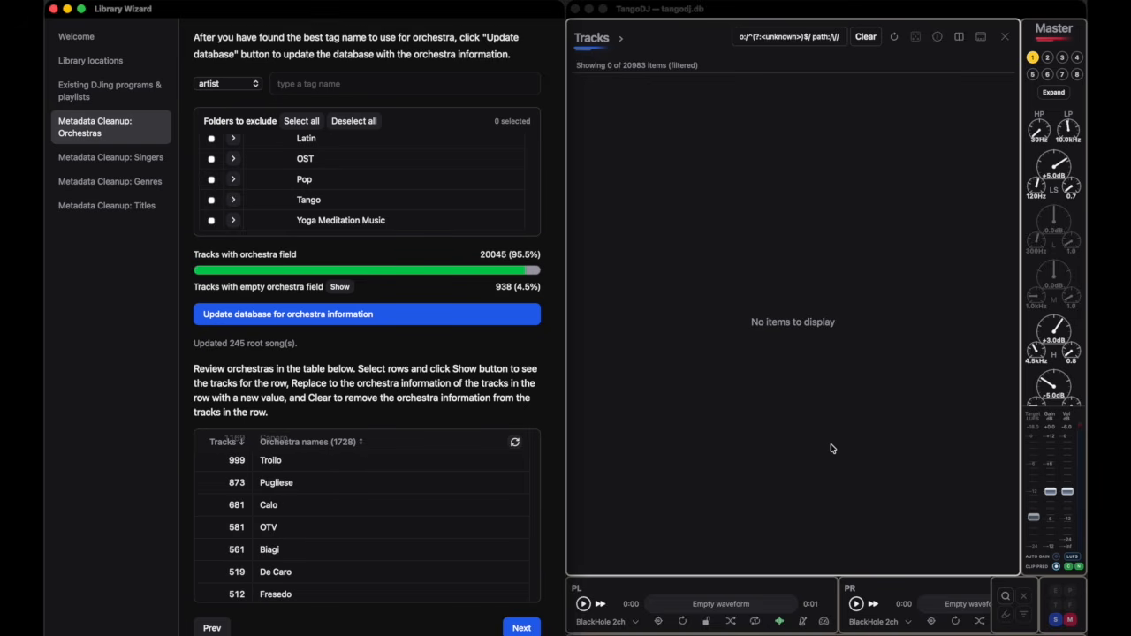
Go to the singer metadata cleanup and try the custom tag name SINGER as the source of the singer names.
click(98, 164)
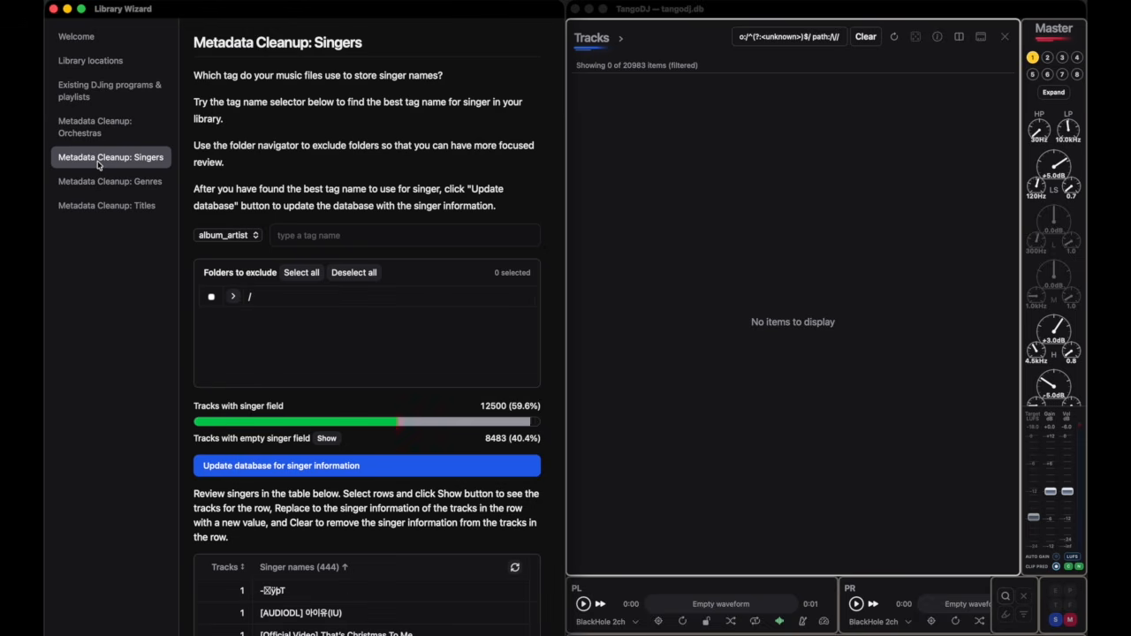
click(245, 236)
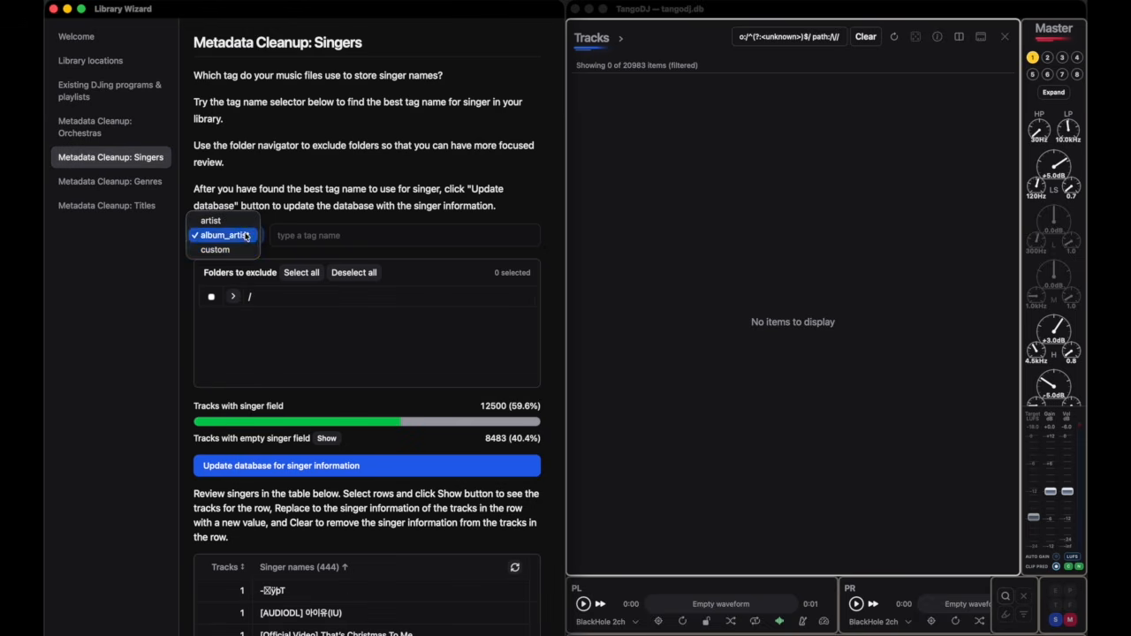
click(215, 250)
click(281, 236)
text(SINGER)
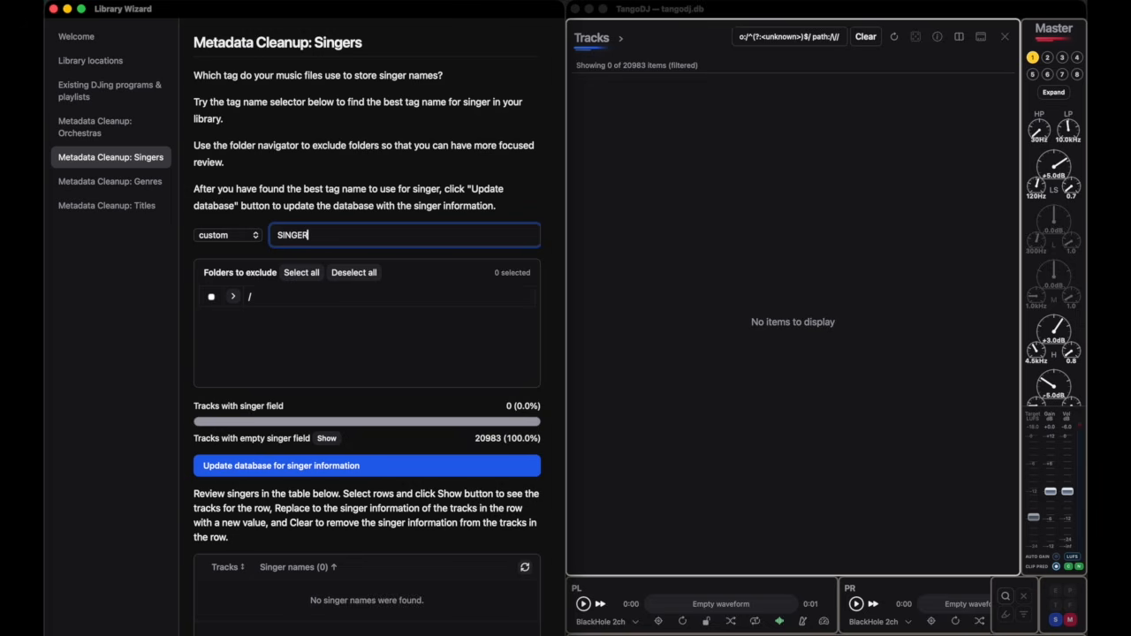
Go to the genre metadata cleanup and show the tracks that have the genre (254).
drag(507, 439, 468, 439)
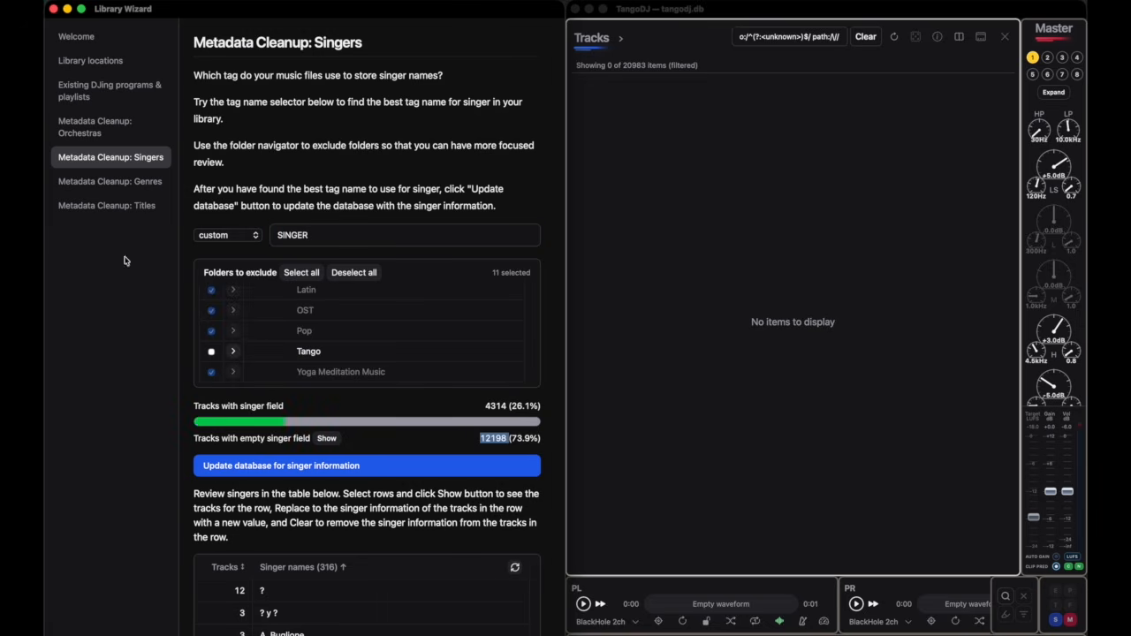
click(122, 186)
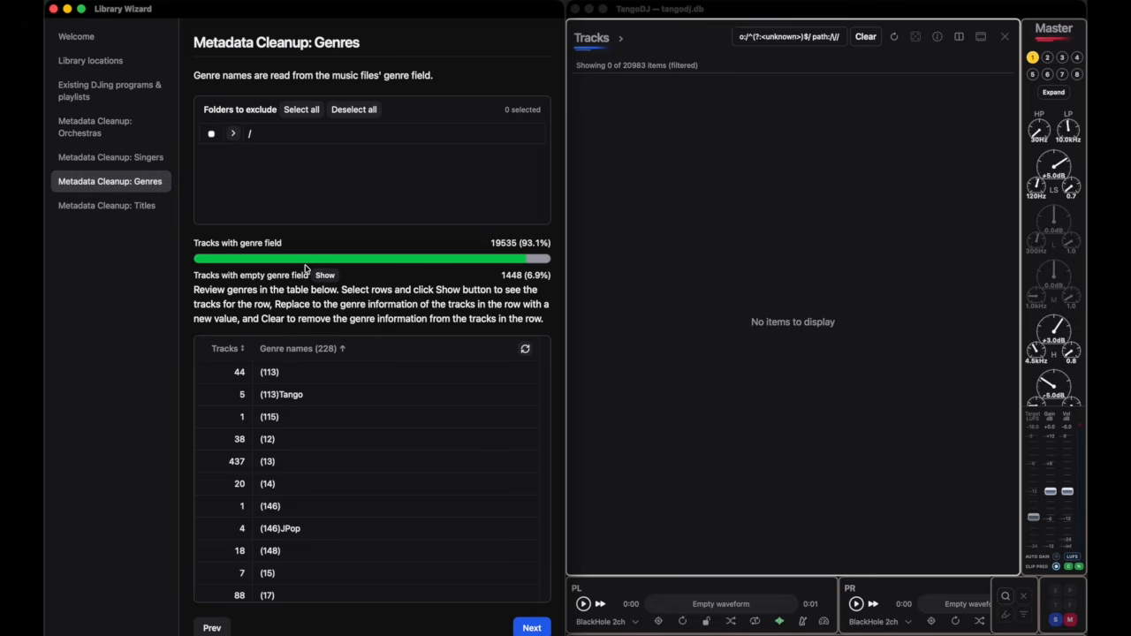
scroll(354, 434, down, 5)
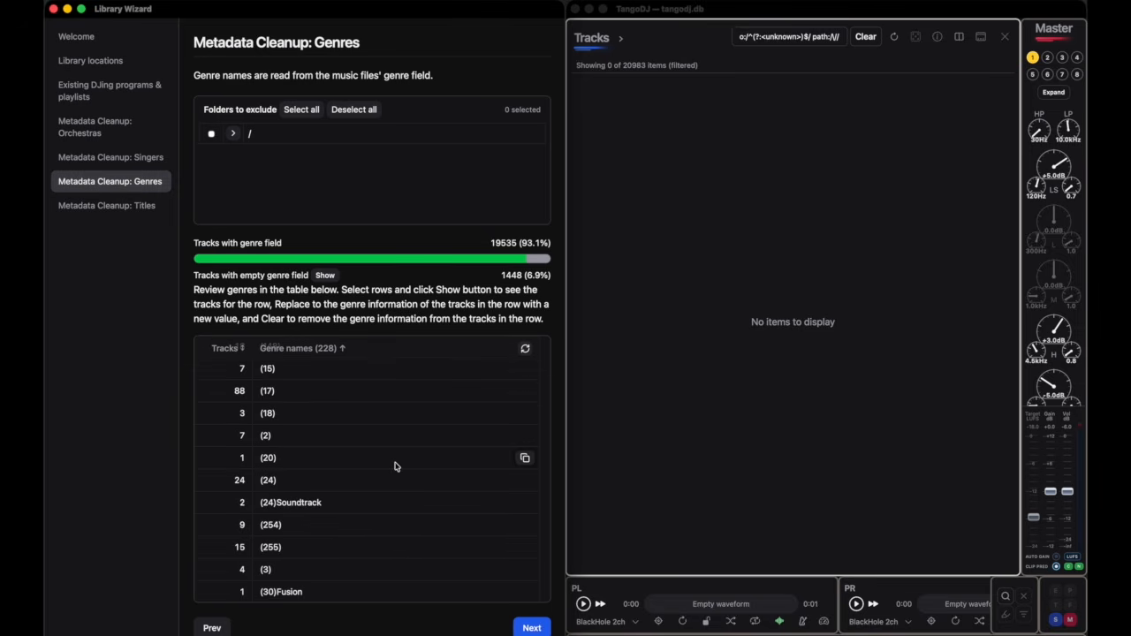
scroll(395, 467, down, 2)
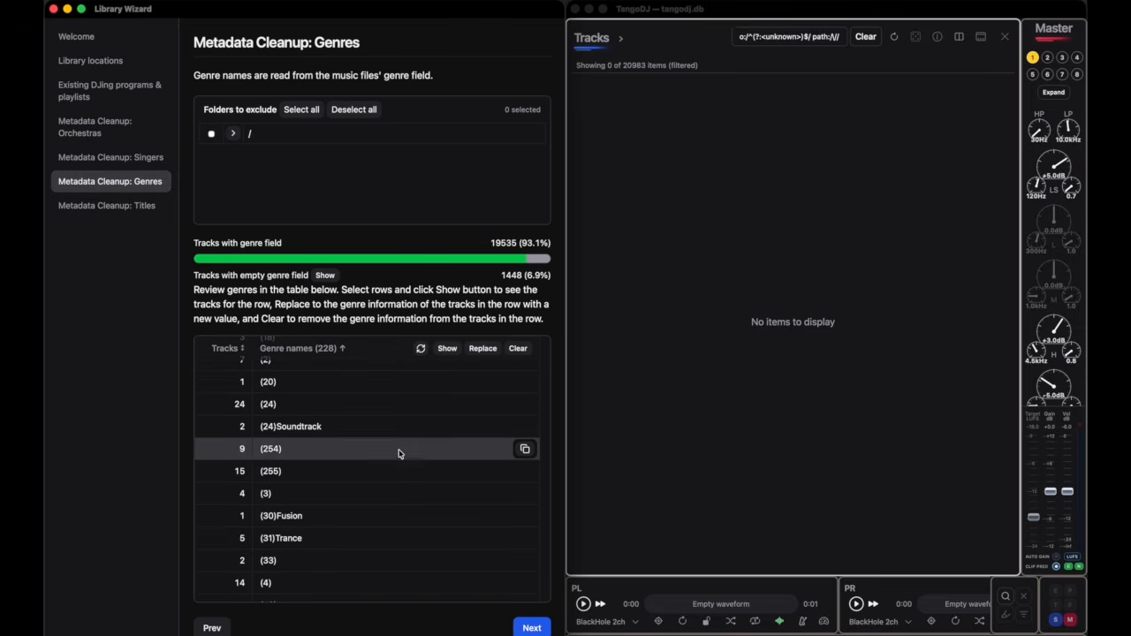
click(447, 348)
click(917, 195)
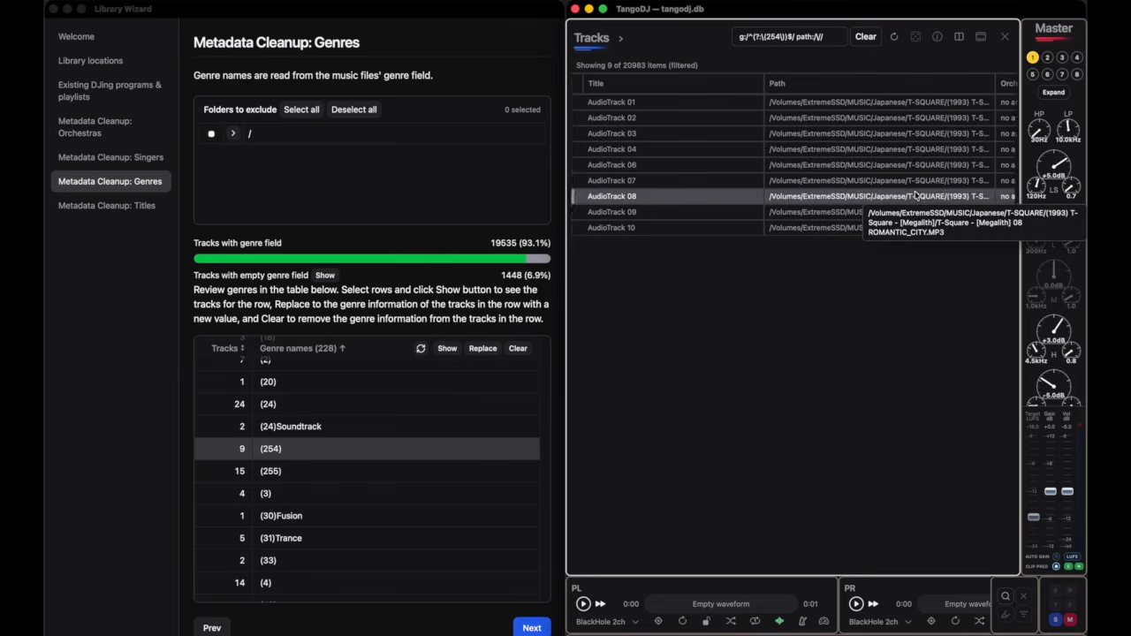
scroll(915, 191, right, 5)
click(560, 350)
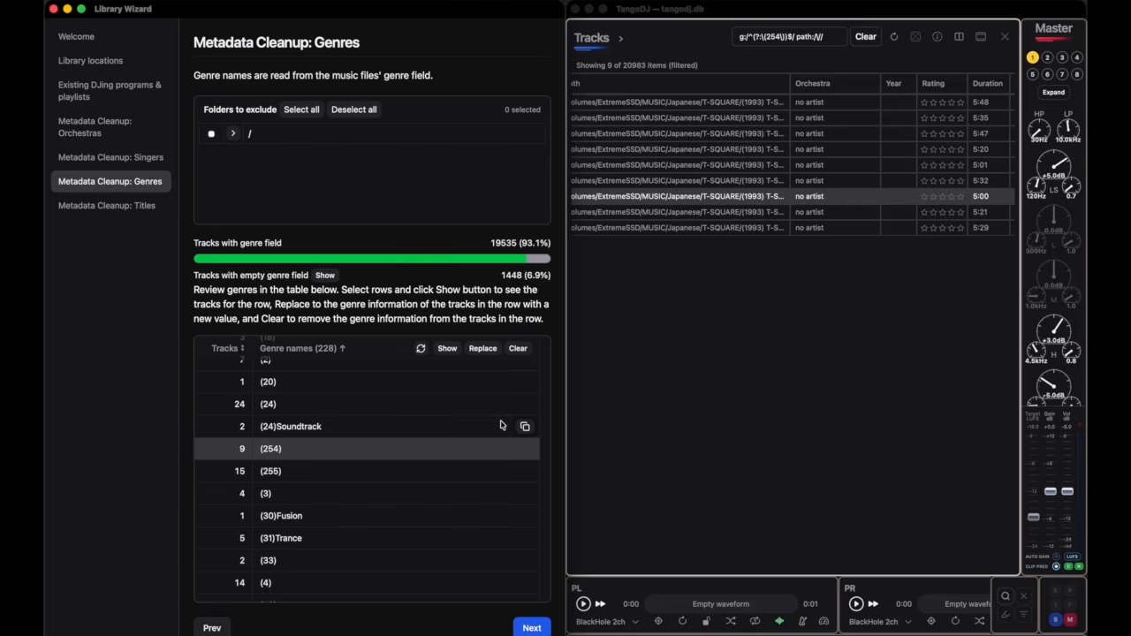
Replace the genre name (254) with "JPop".
click(483, 349)
text(JPop)
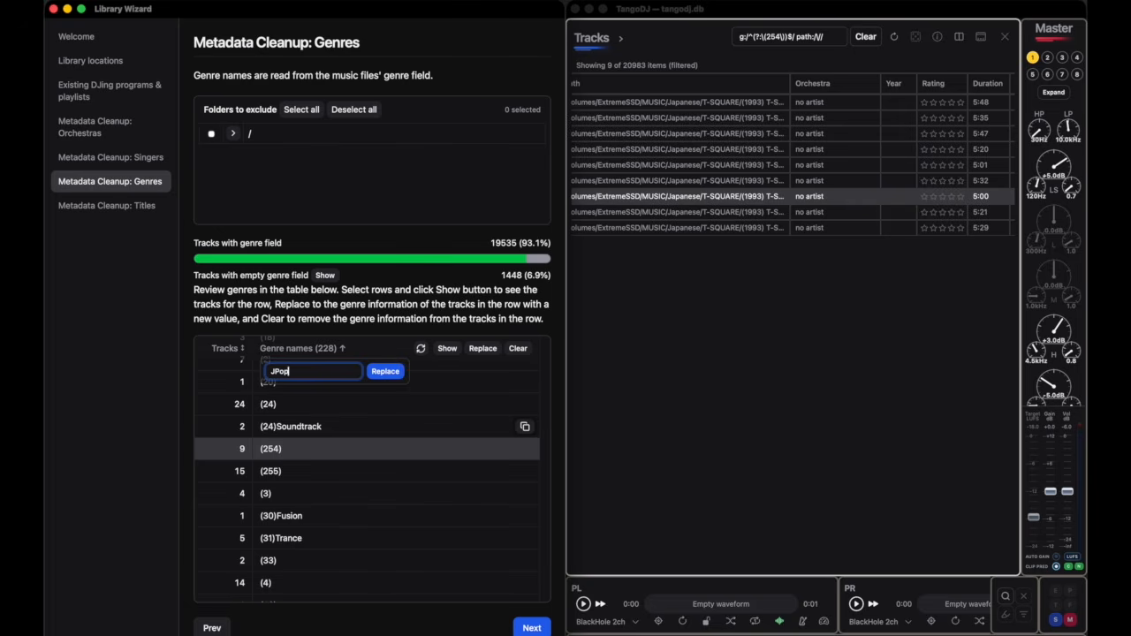
key(Return)
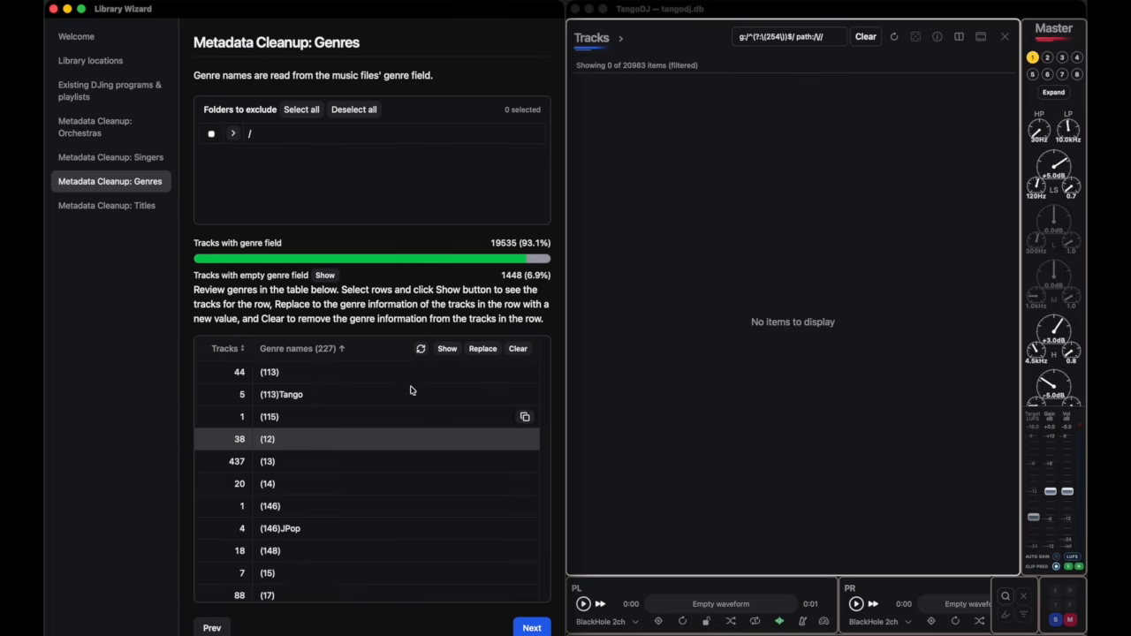
Show the tracks of the genre (12) and review their paths, orchestras and years.
click(448, 352)
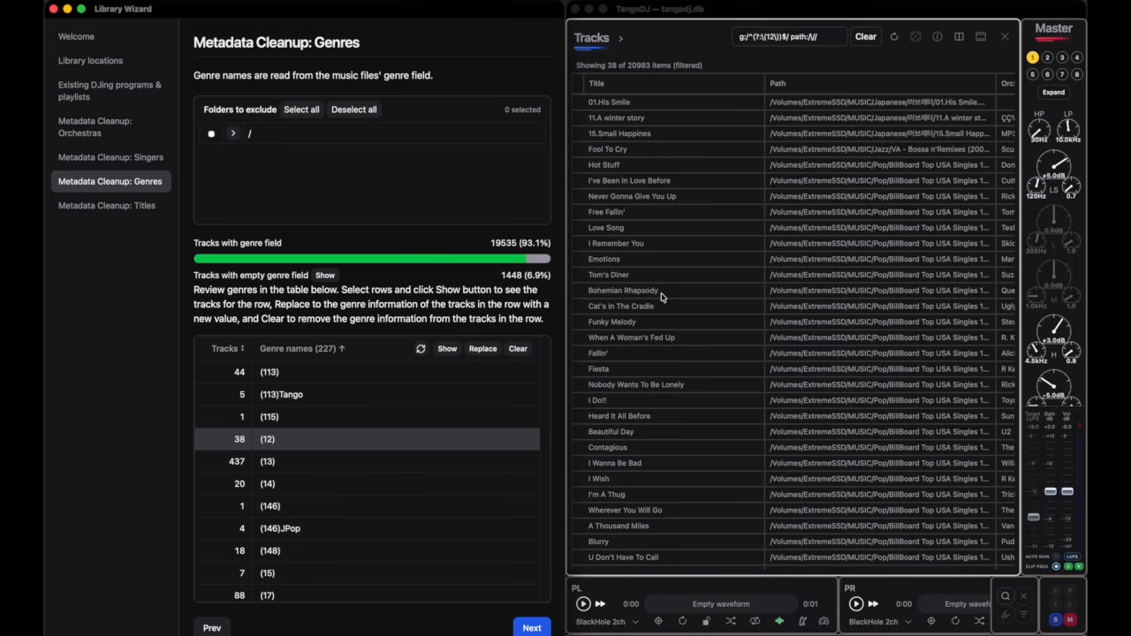
scroll(661, 297, right, 4)
scroll(849, 319, down, 2)
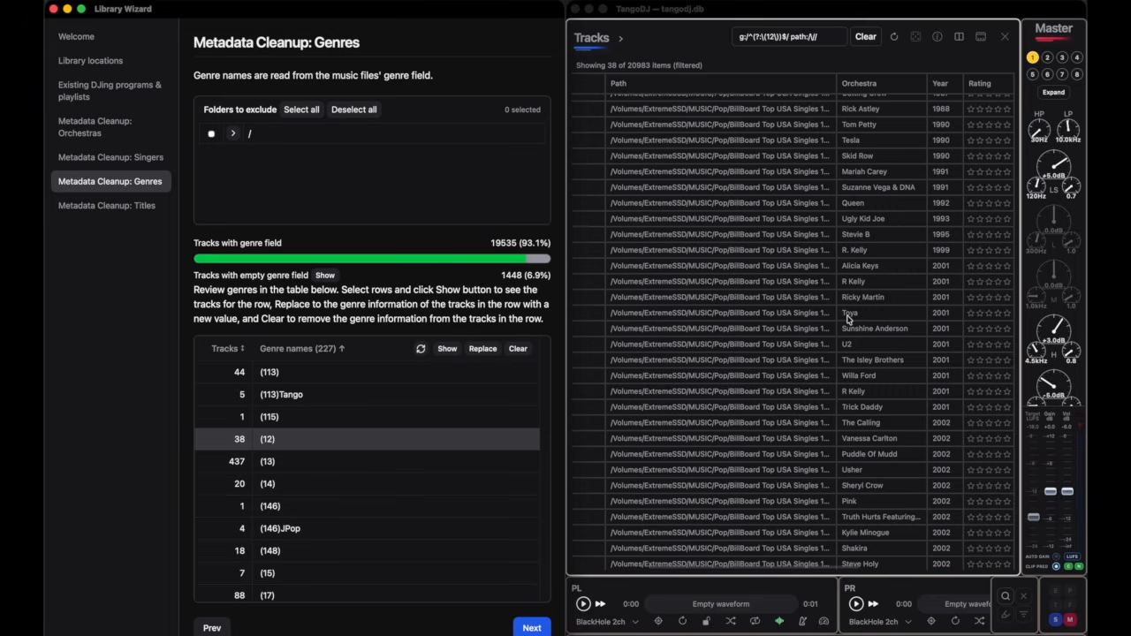
scroll(848, 319, down, 1)
scroll(847, 320, up, 3)
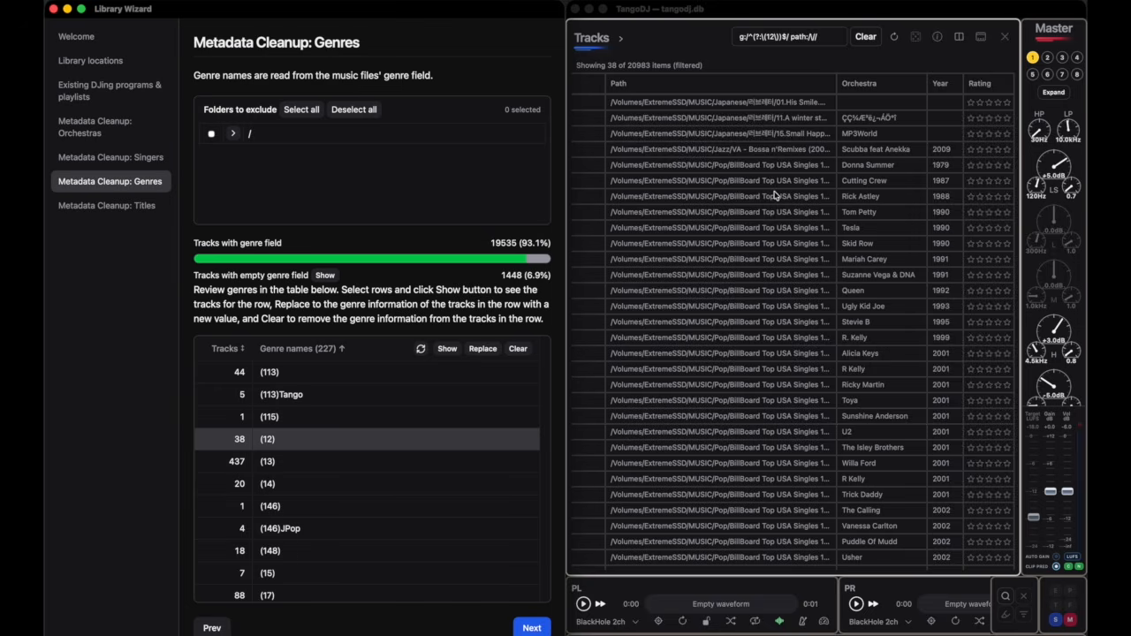
scroll(776, 196, left, 3)
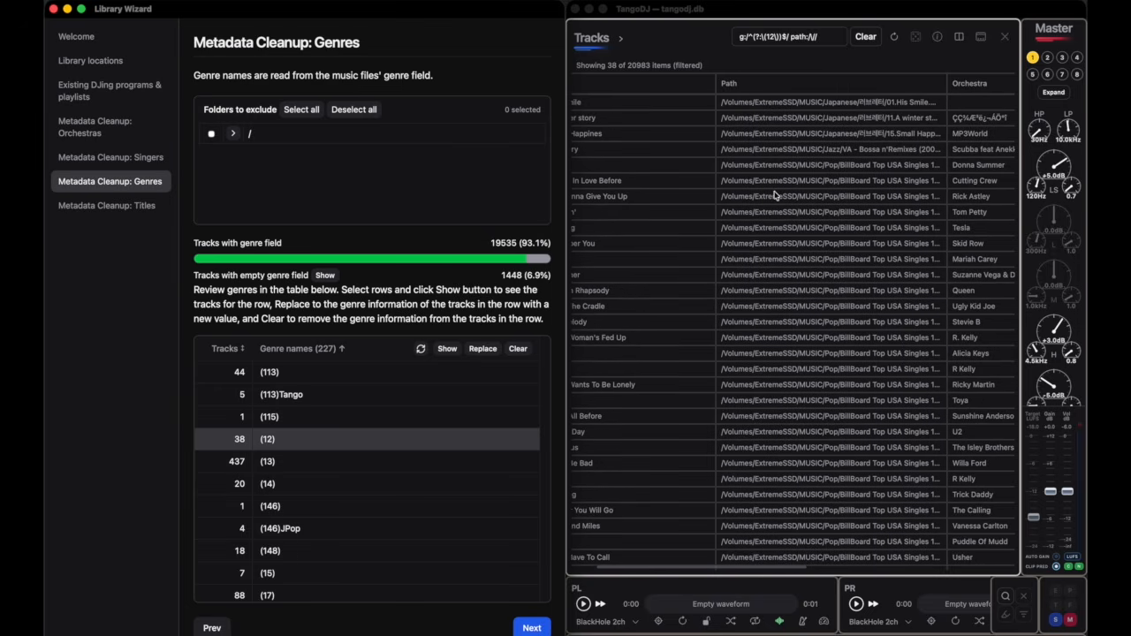
scroll(775, 195, right, 1)
Select all BillBoard Top USA Singles tracks in the genre (12) list and set their genre to "Pop".
click(891, 165)
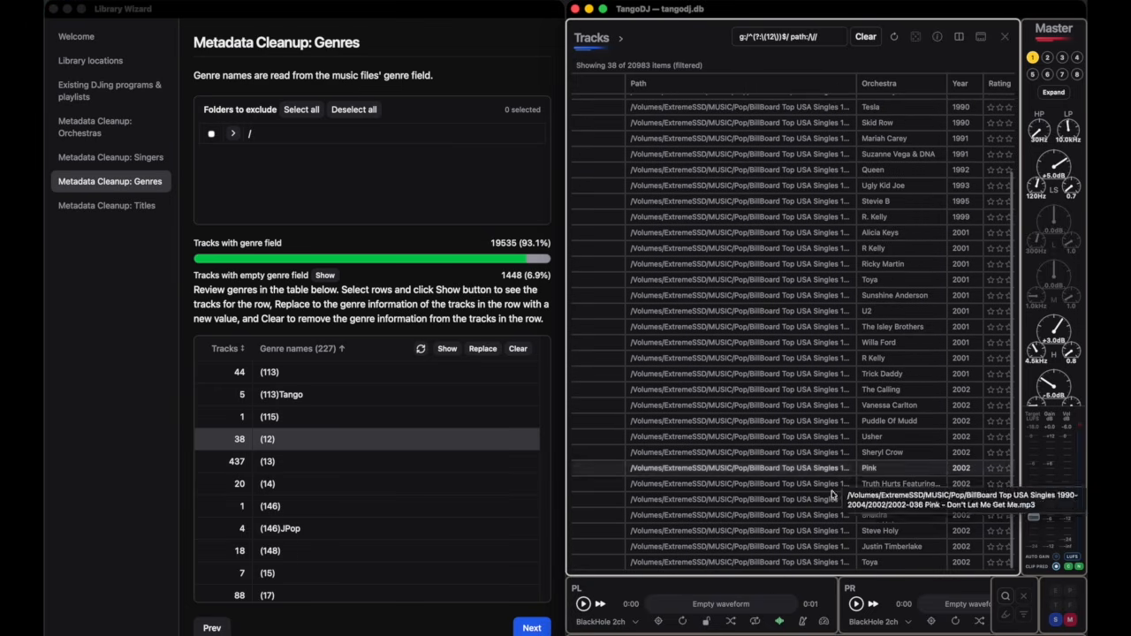
scroll(864, 557, down, 3)
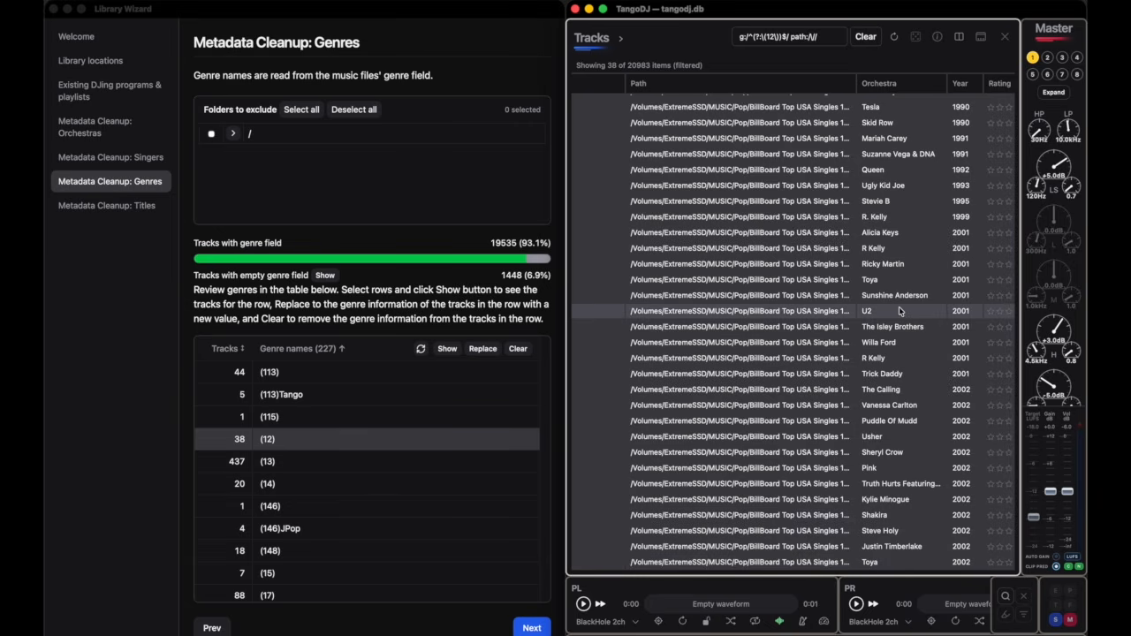
scroll(900, 311, right, 5)
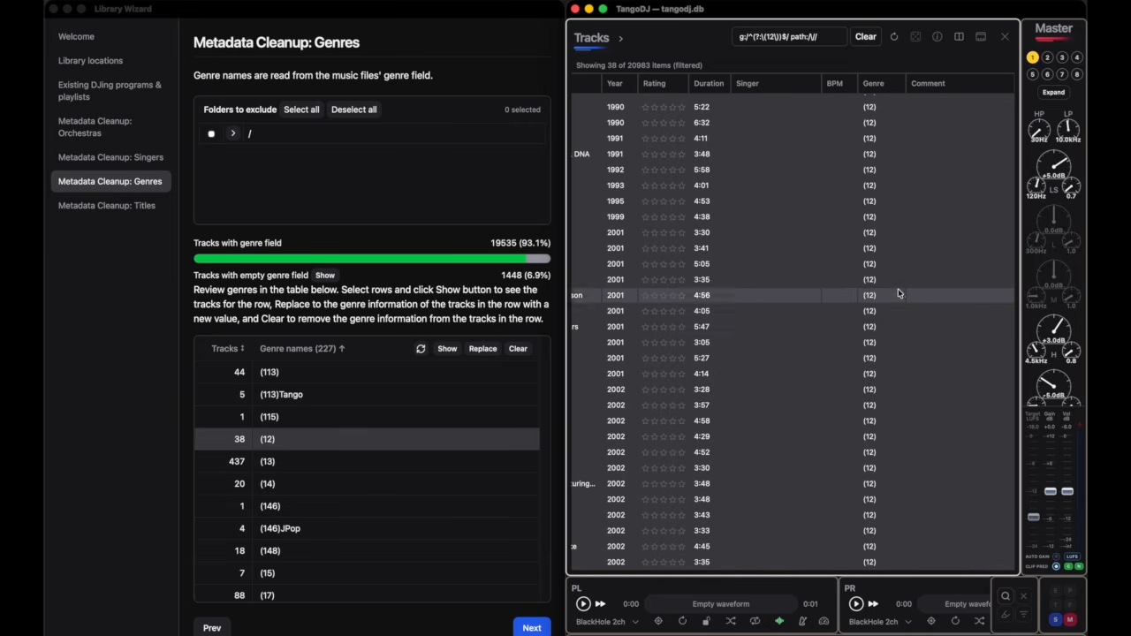
double_click(874, 139)
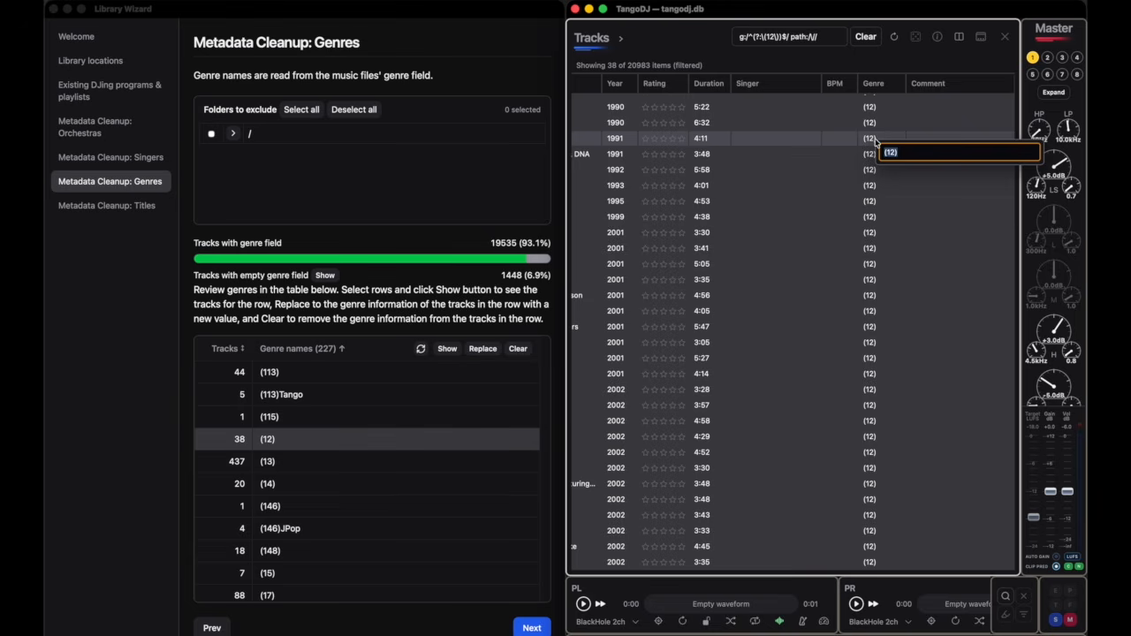
text(Pop)
key(Return)
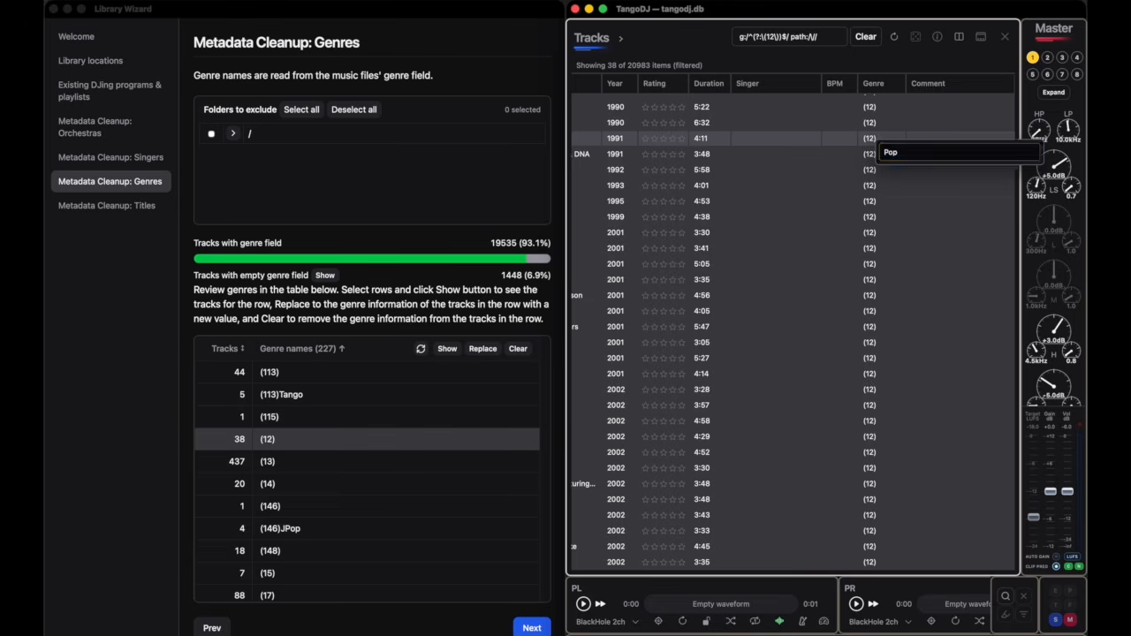
Set the genre of the three selected tracks from the Japanese folder to "OST".
scroll(871, 137, left, 5)
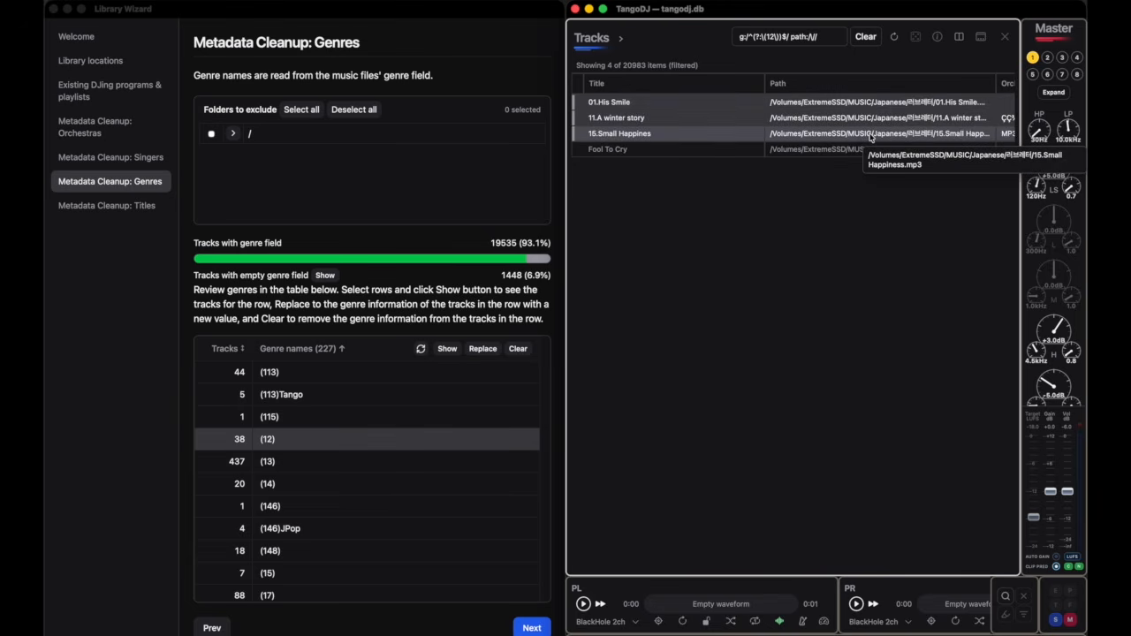
scroll(870, 137, right, 5)
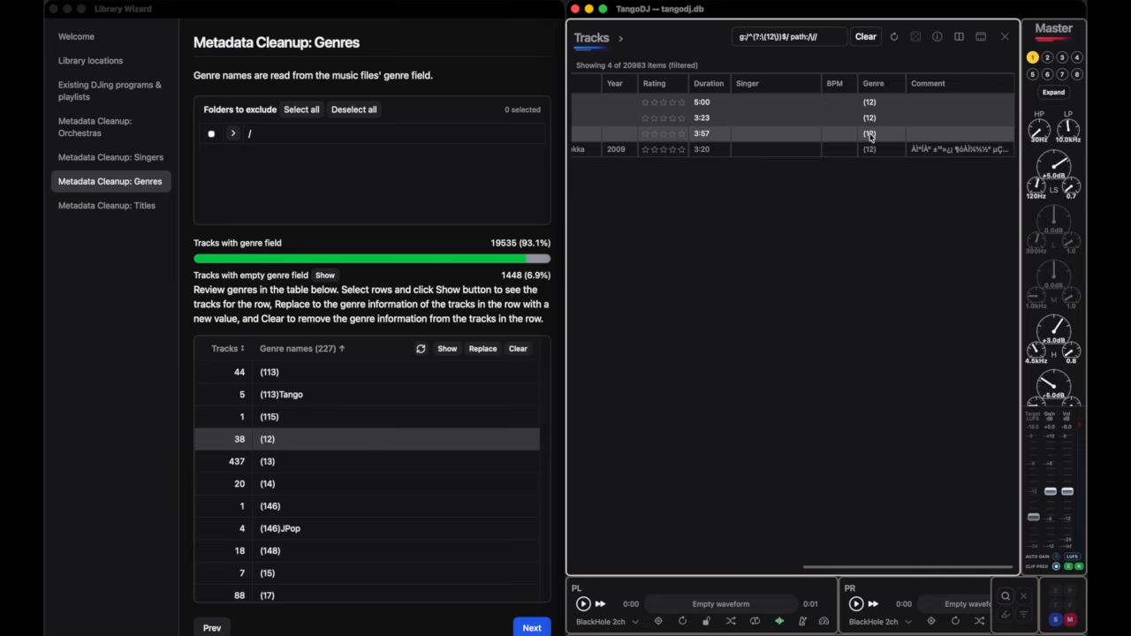
double_click(872, 133)
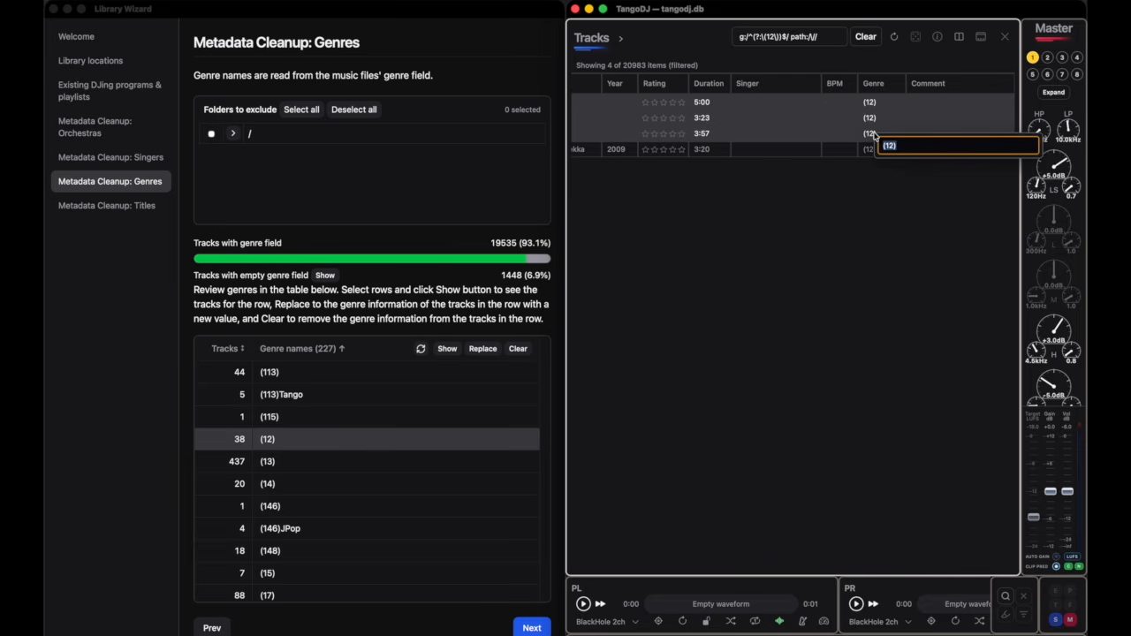
text(OST)
key(Return)
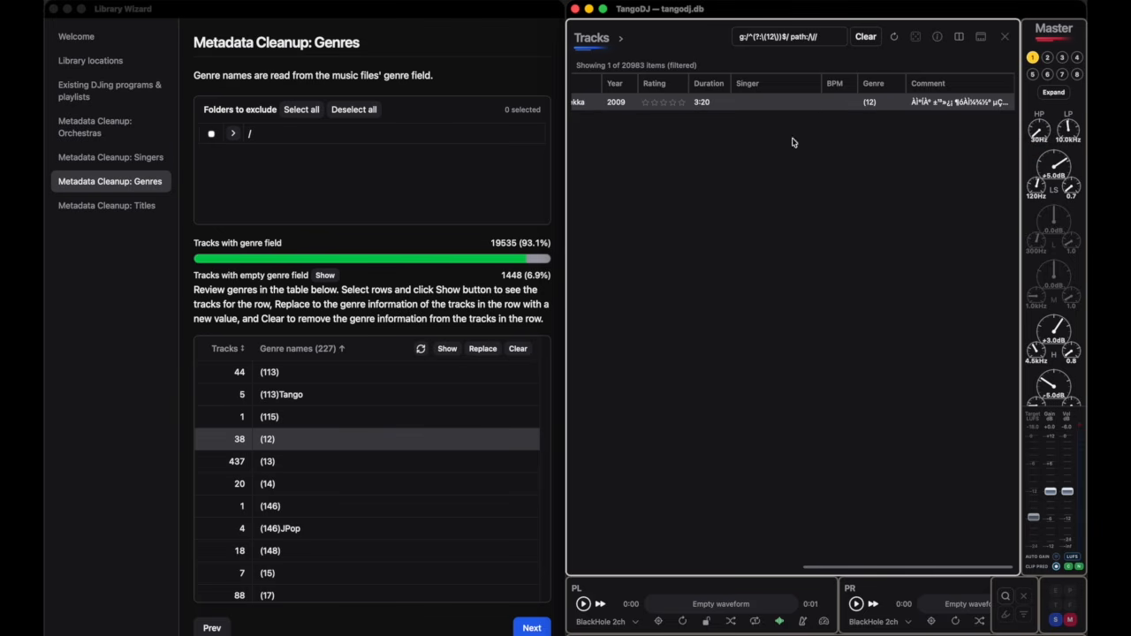
Set the genre of the track Fool To Cry to "BossaNova" and refresh the genre names table.
click(869, 100)
double_click(869, 101)
text(Boss)
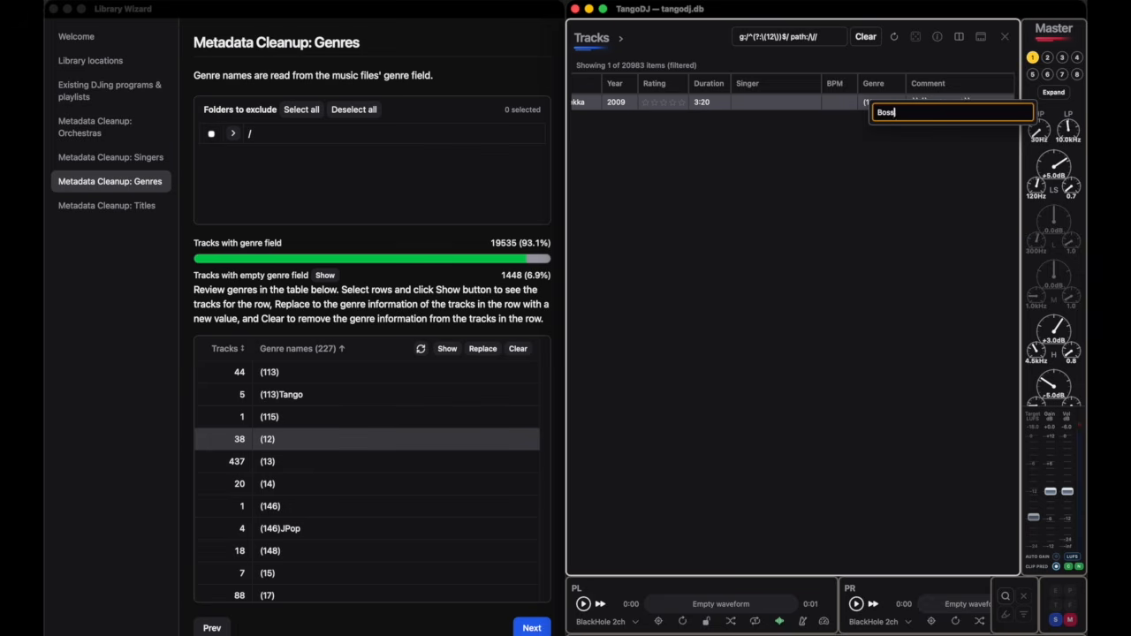
text(aNova)
key(Return)
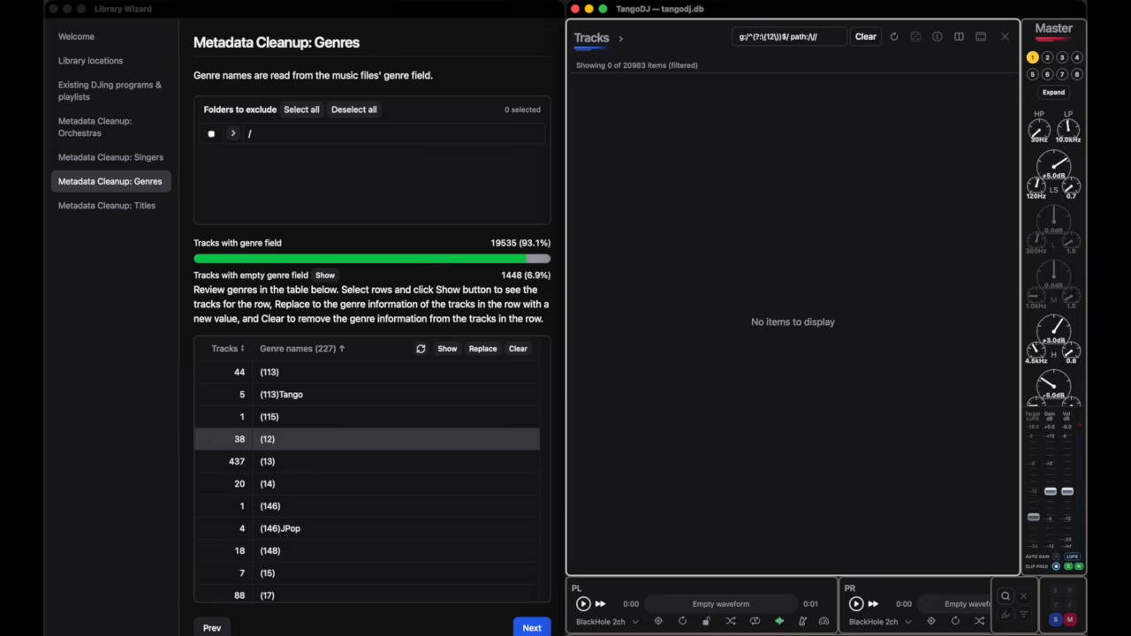
click(423, 350)
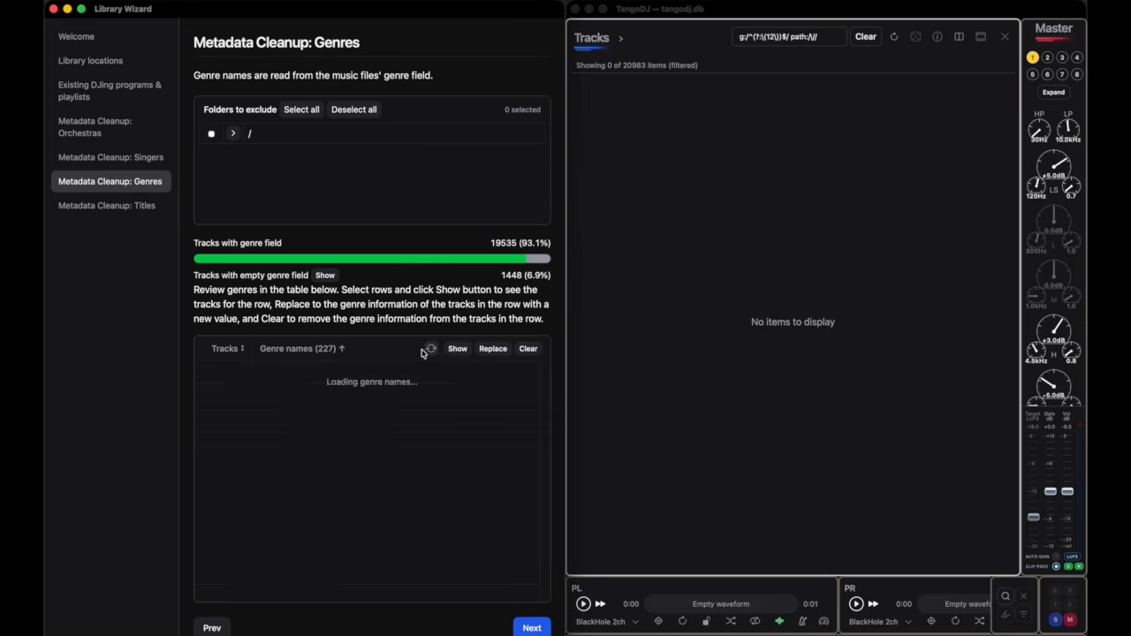